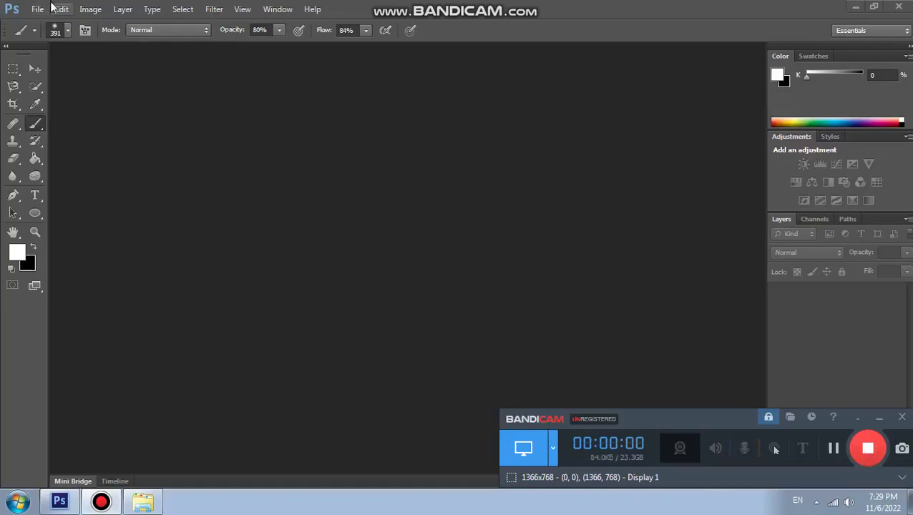
- Create a new 1080 × 1080 pixel document at 72 pixels/inch
left_click(37, 9)
left_click(49, 25)
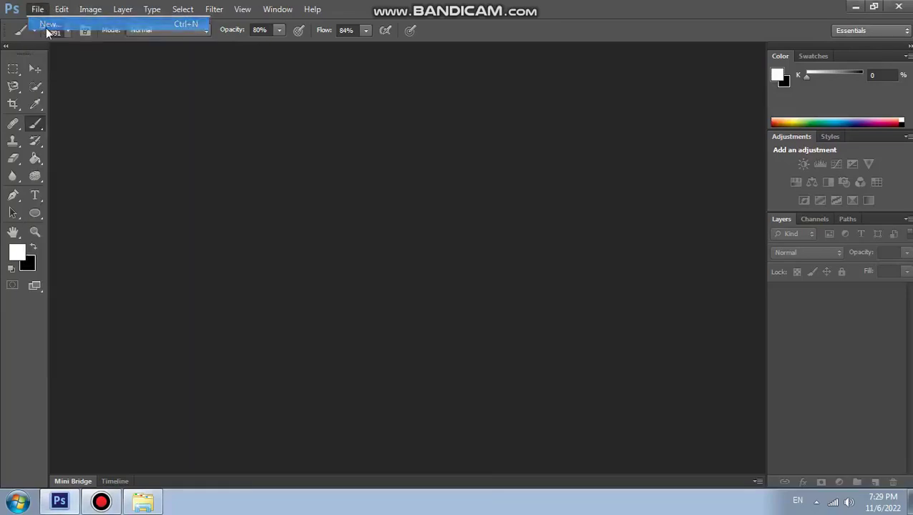
left_click(430, 175)
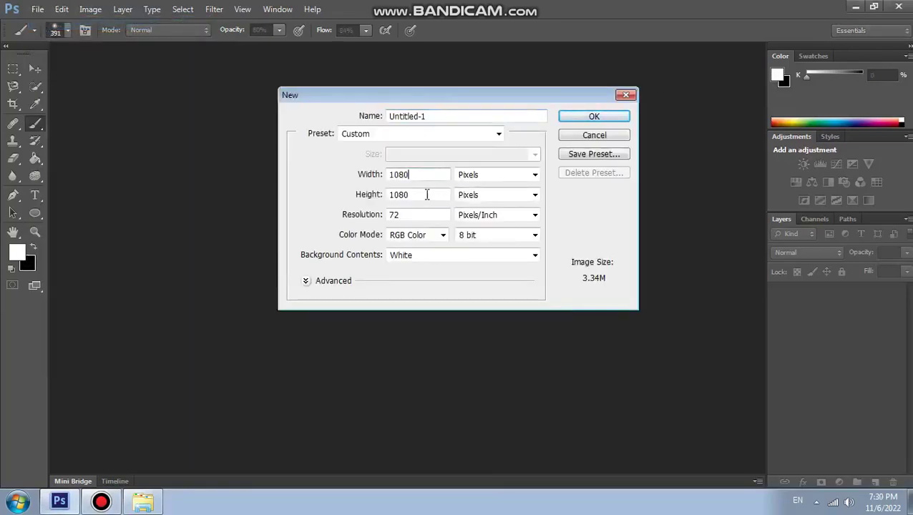
left_click(597, 116)
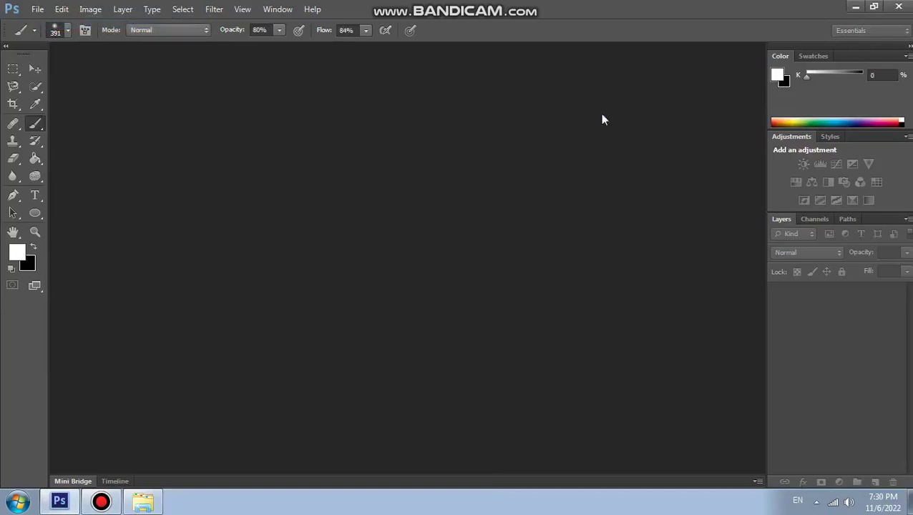
- Paint-bucket the background with foreground colour e5a4b3 and add an empty Layer 1 above it
left_click(19, 255)
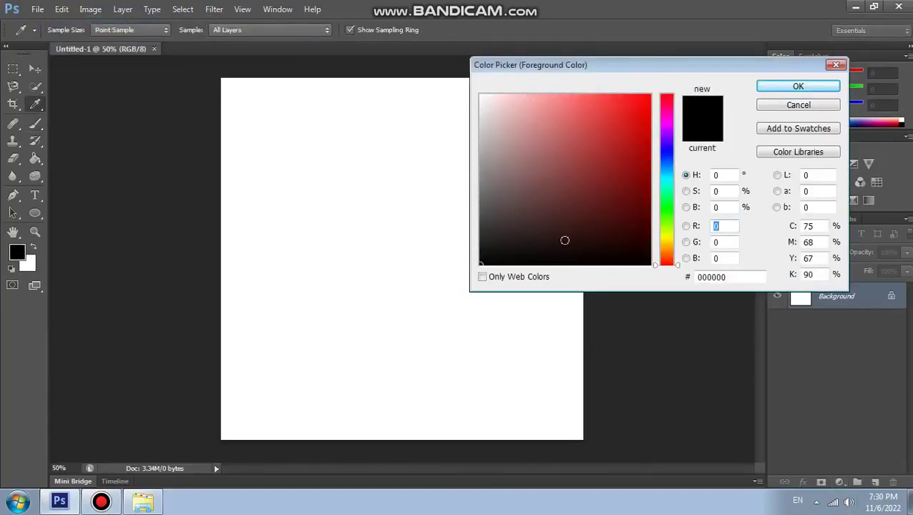
left_click(734, 281)
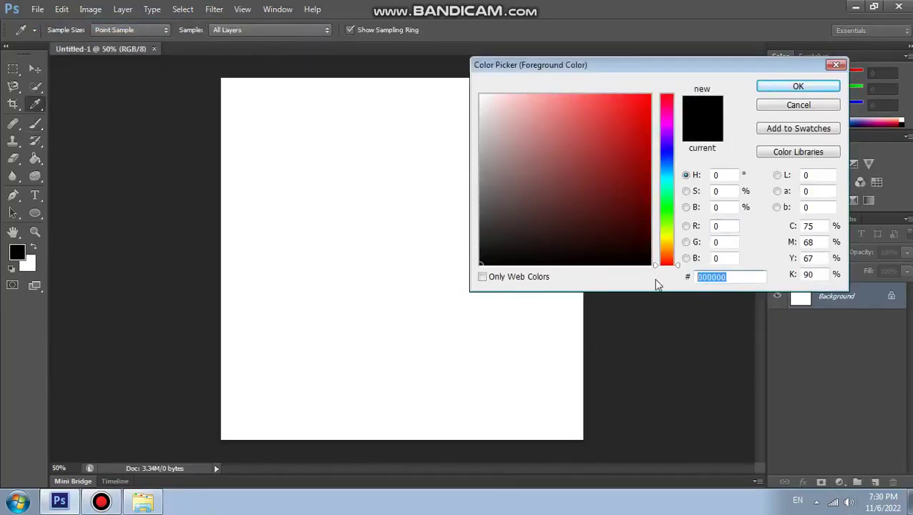
type("e")
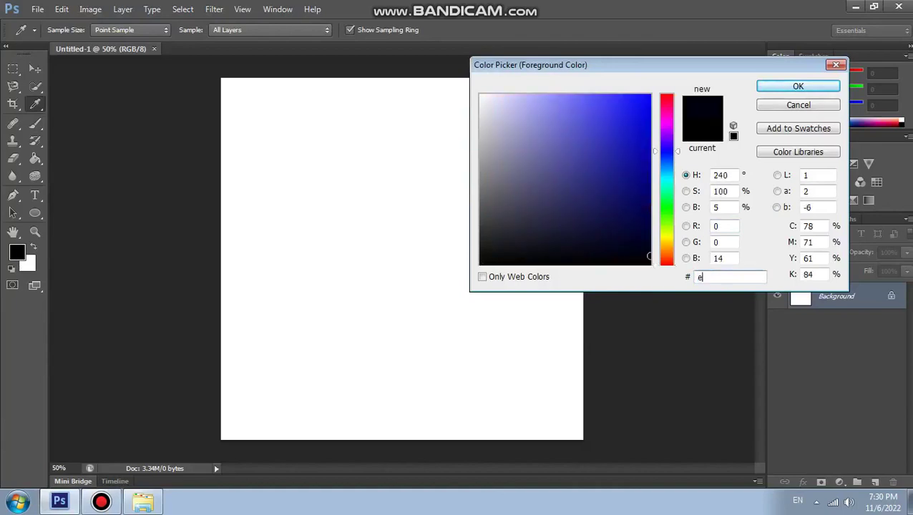
type("5a4")
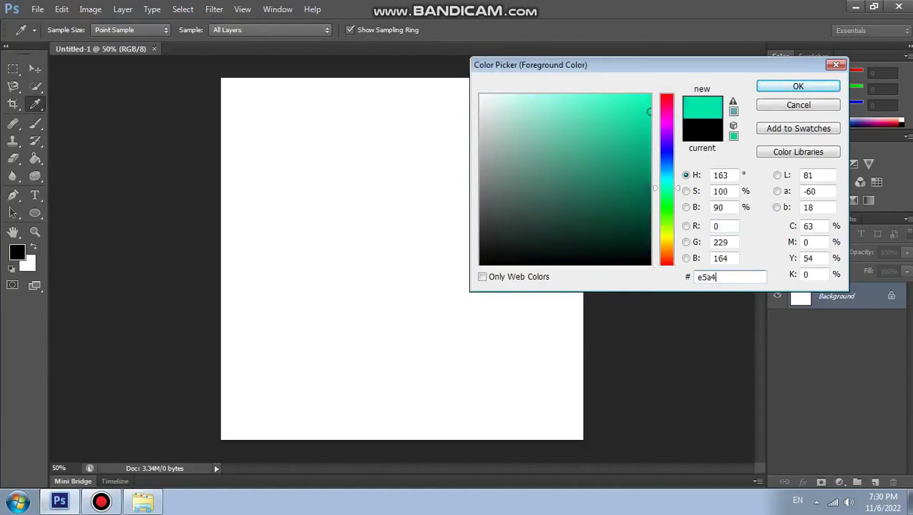
type("b3")
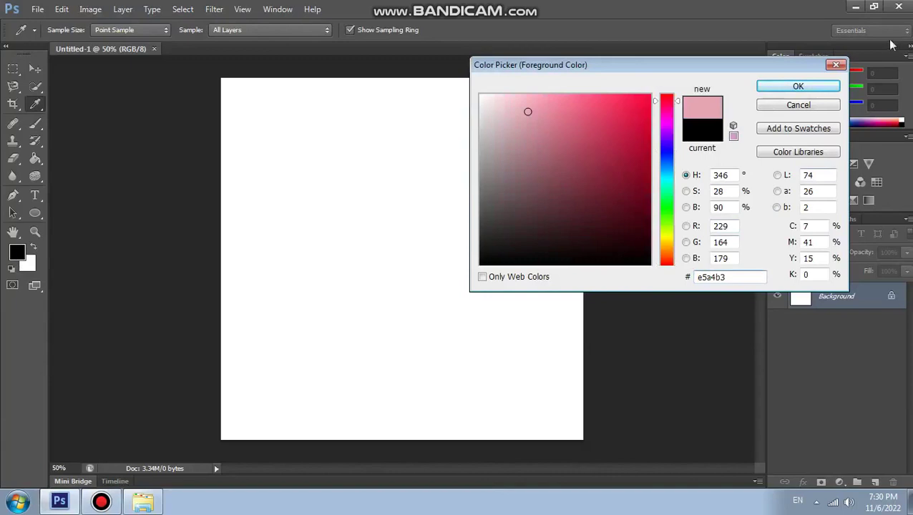
left_click(773, 90)
left_click(41, 158)
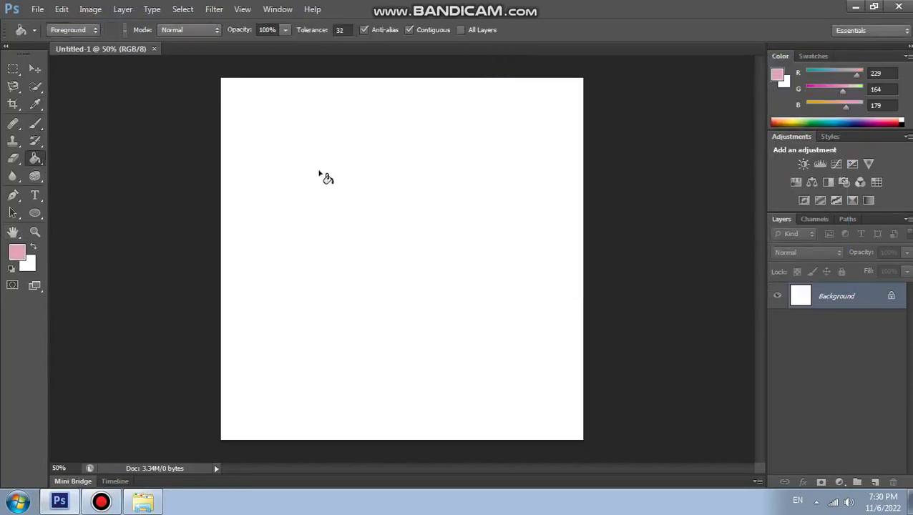
left_click(319, 176)
left_click(874, 482)
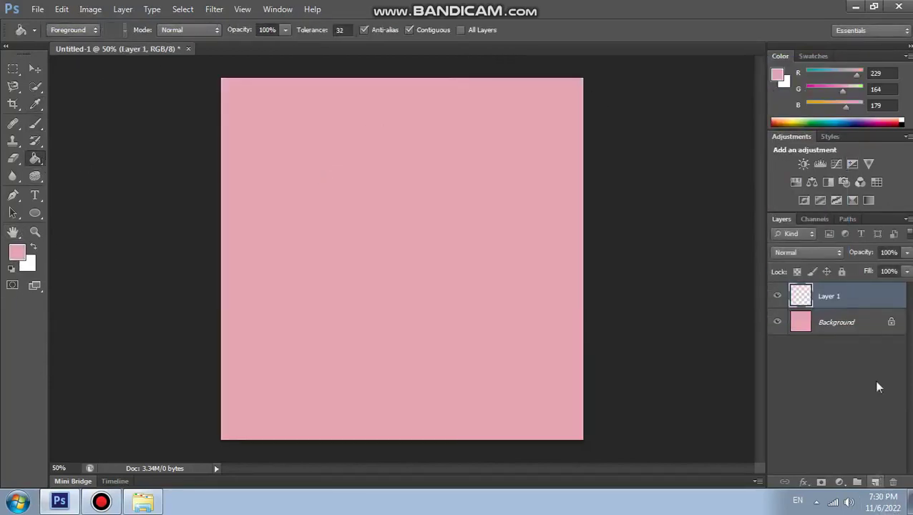
- Paint a large soft dab on Layer 1 with a 1289 px, 0% hardness brush
left_click(35, 132)
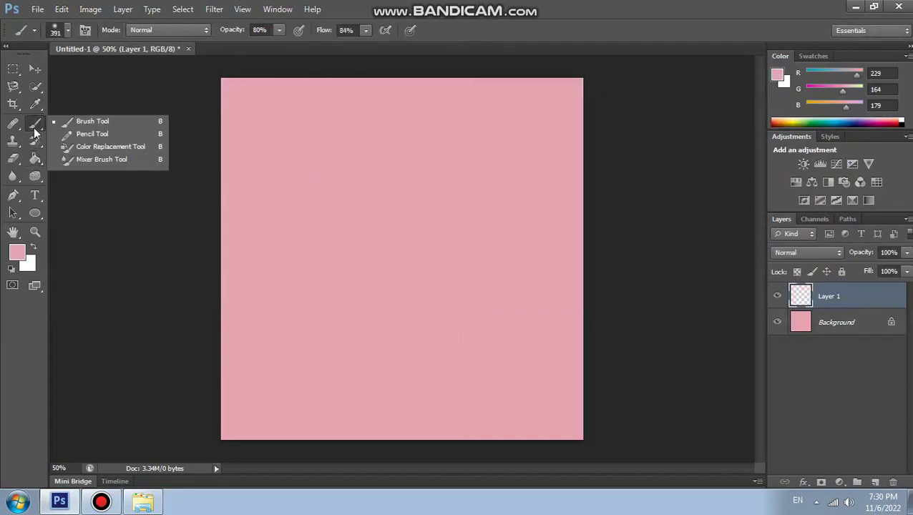
left_click(97, 127)
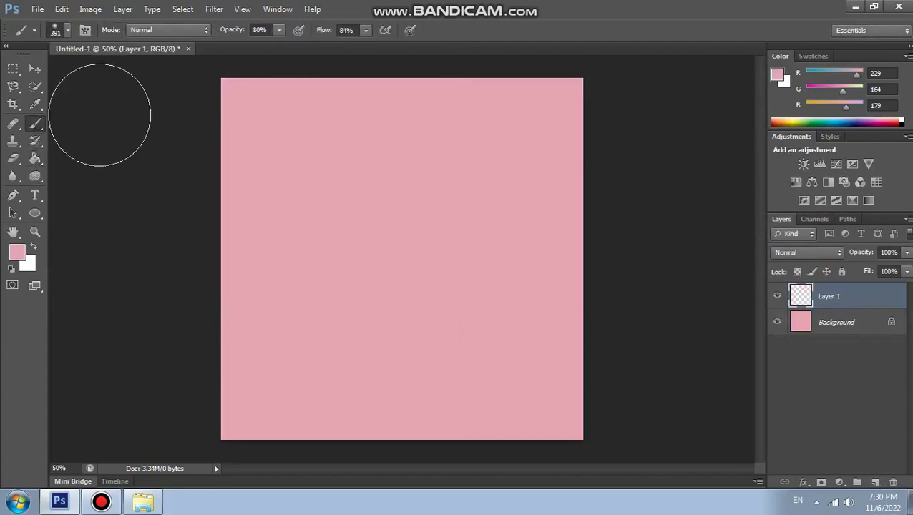
left_click(67, 35)
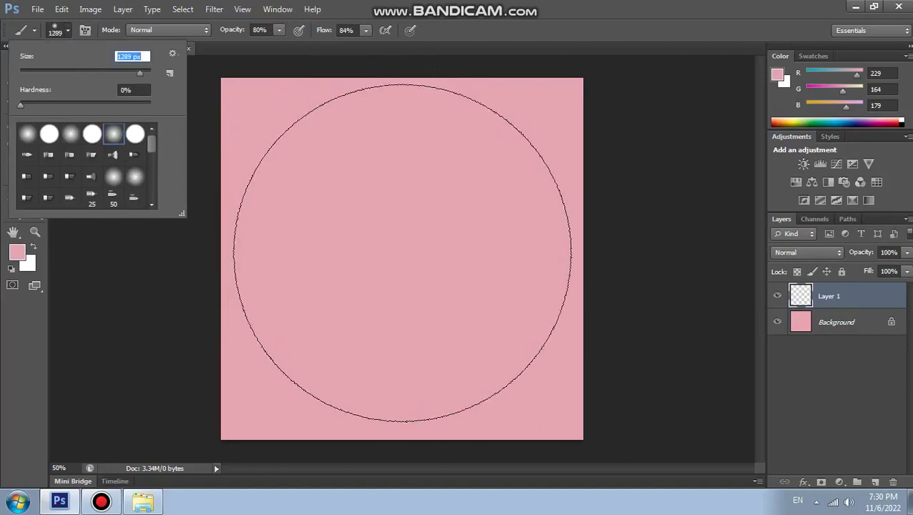
left_click(403, 256)
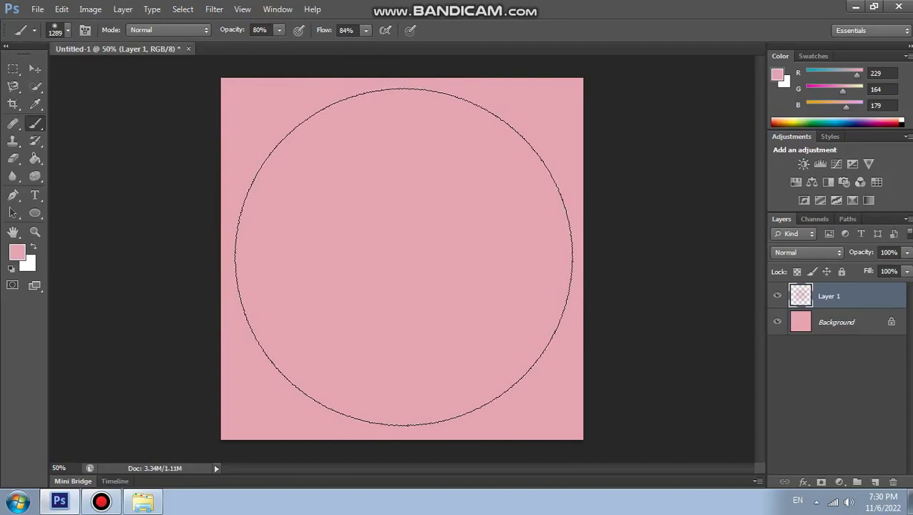
- Paint a lighter-pink (RGB 240/197/207) glow at the canvas centre
left_click(17, 251)
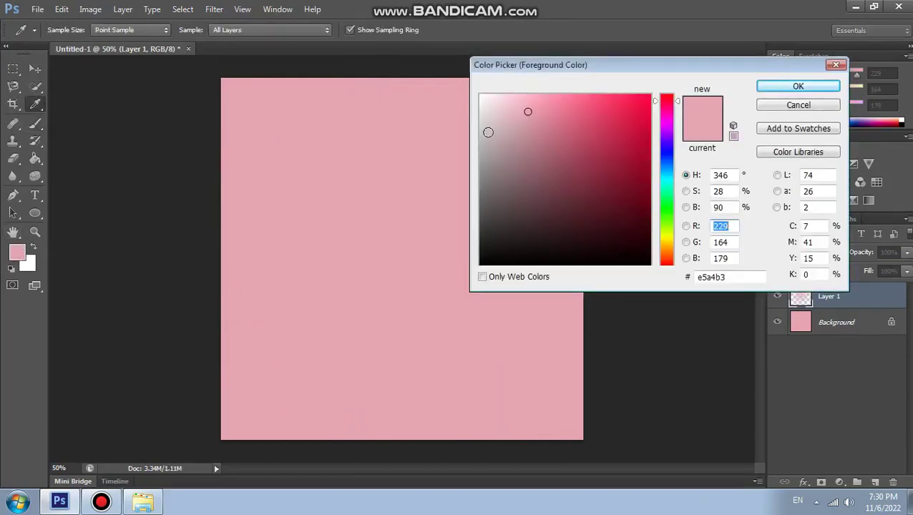
left_click(508, 105)
left_click(767, 86)
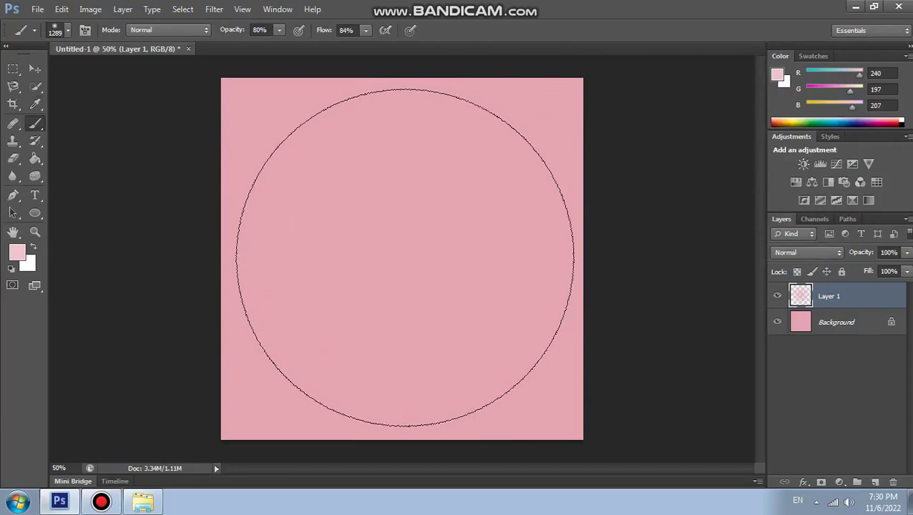
left_click(405, 257)
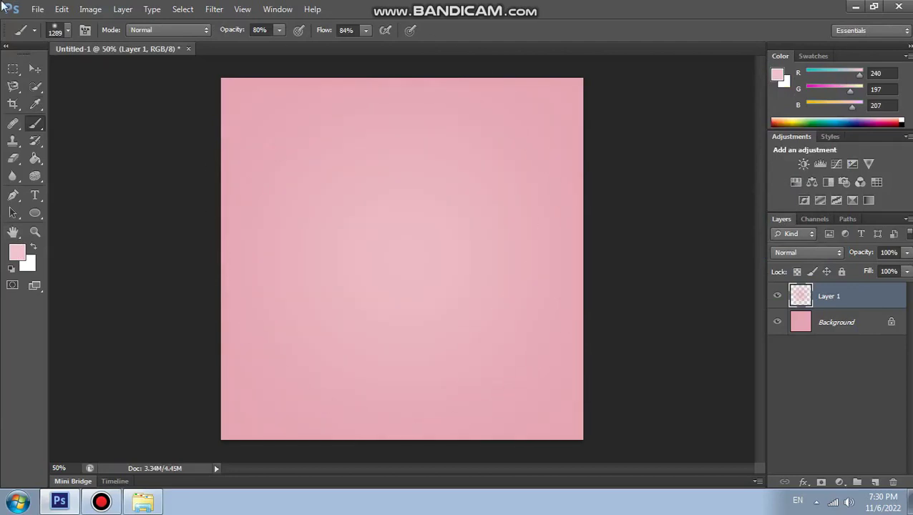
left_click(37, 8)
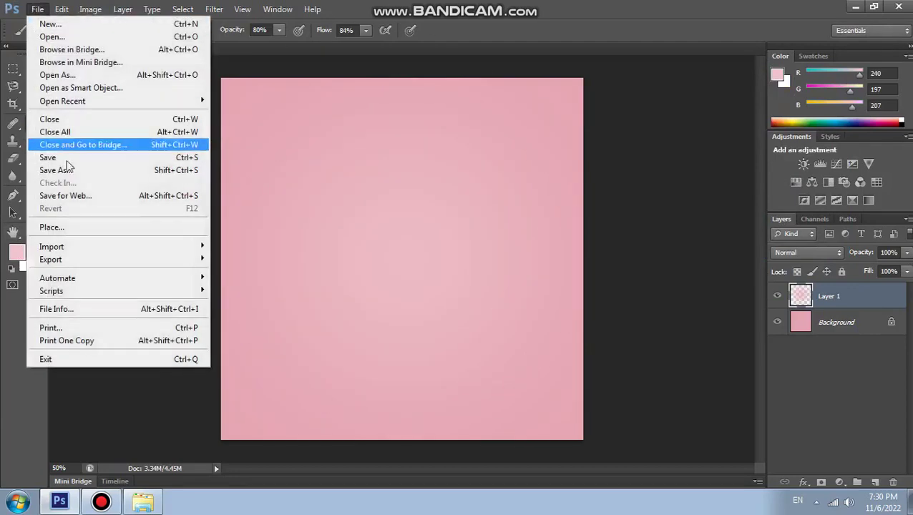
- Place the paper texture dima-wuks-zUjm02d-t3A-unsplash and stretch it across the full canvas width
left_click(57, 229)
double_click(143, 82)
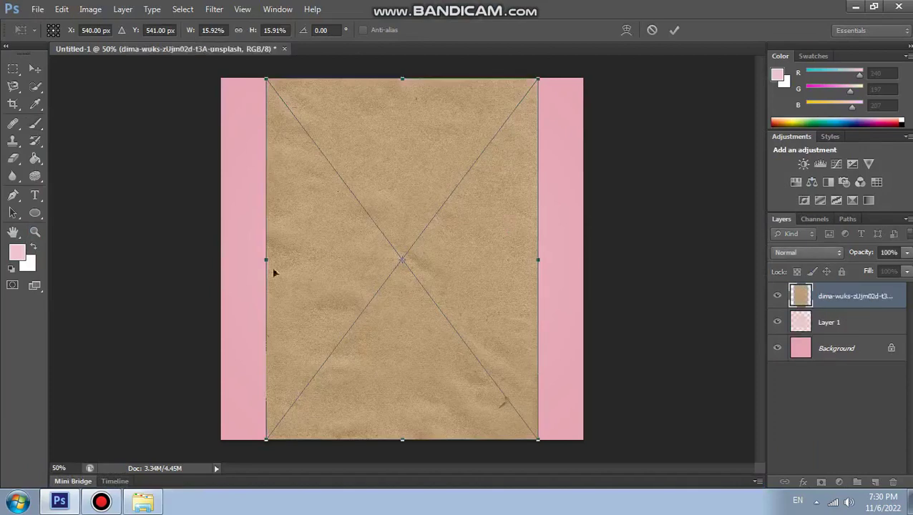
left_click_drag(258, 261, 220, 260)
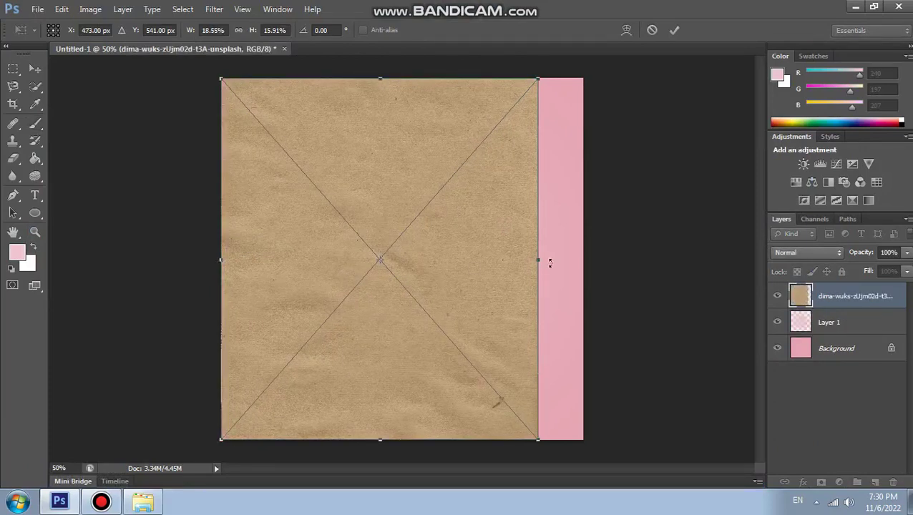
left_click_drag(553, 260, 584, 260)
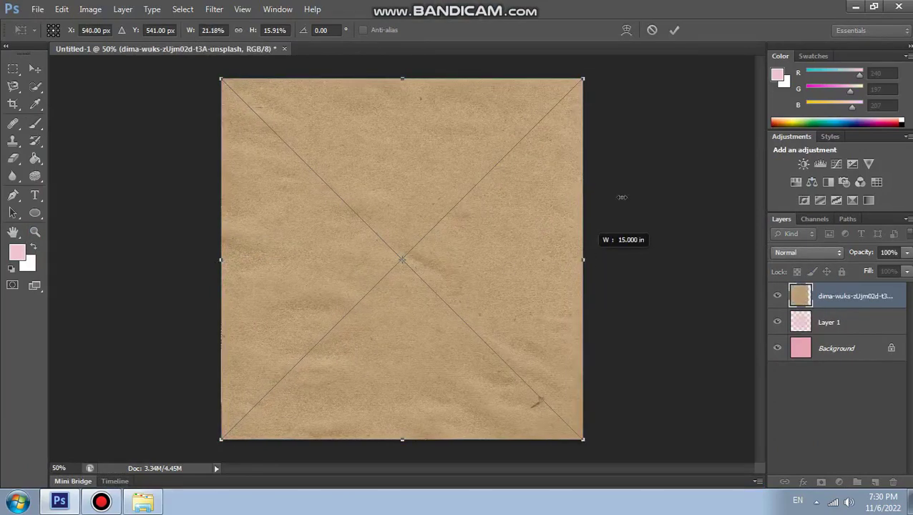
left_click(678, 31)
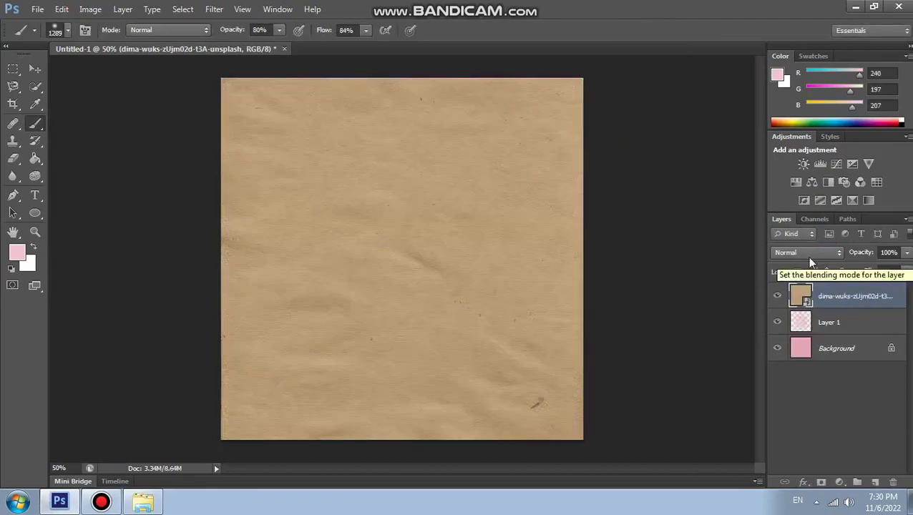
- Set the paper texture layer's blend mode to Overlay, after briefly trying Soft Light
left_click(809, 258)
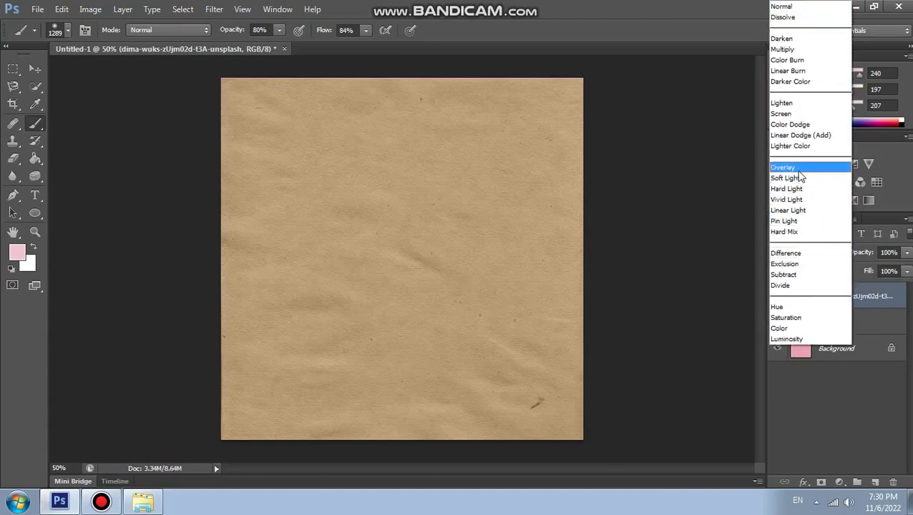
left_click(796, 168)
left_click(798, 251)
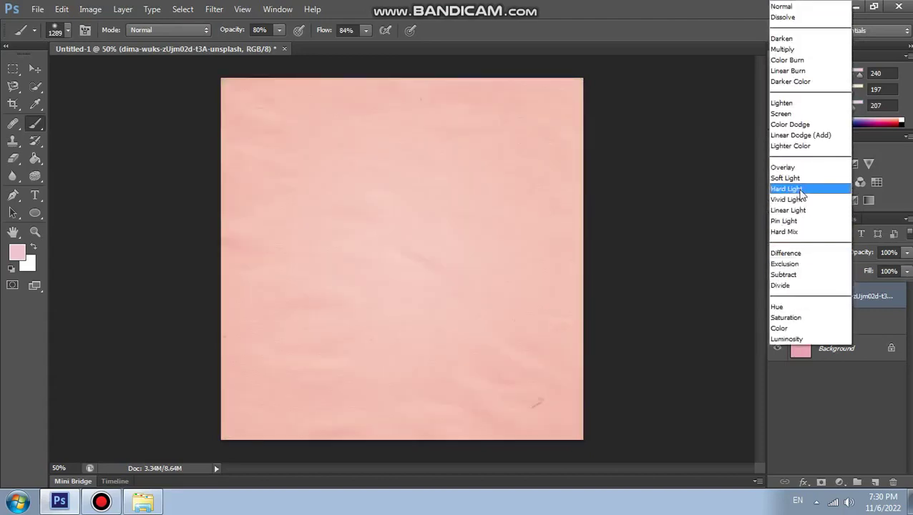
left_click(804, 178)
left_click(803, 252)
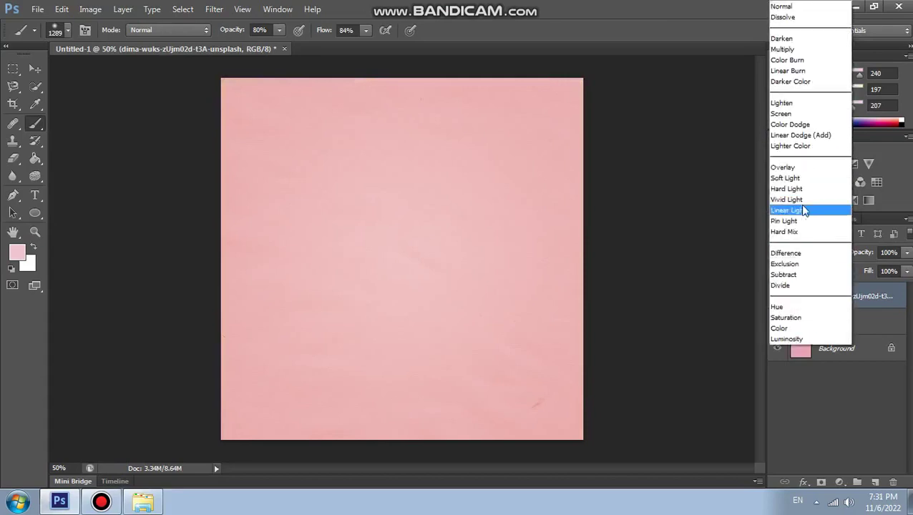
left_click(791, 171)
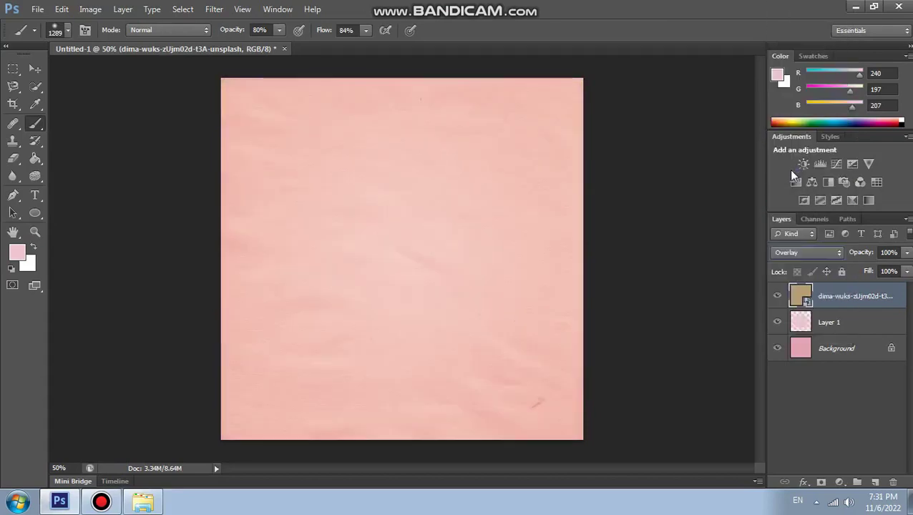
- Lock both the paper texture layer and Layer 1
left_click(842, 272)
left_click(846, 322)
left_click(841, 272)
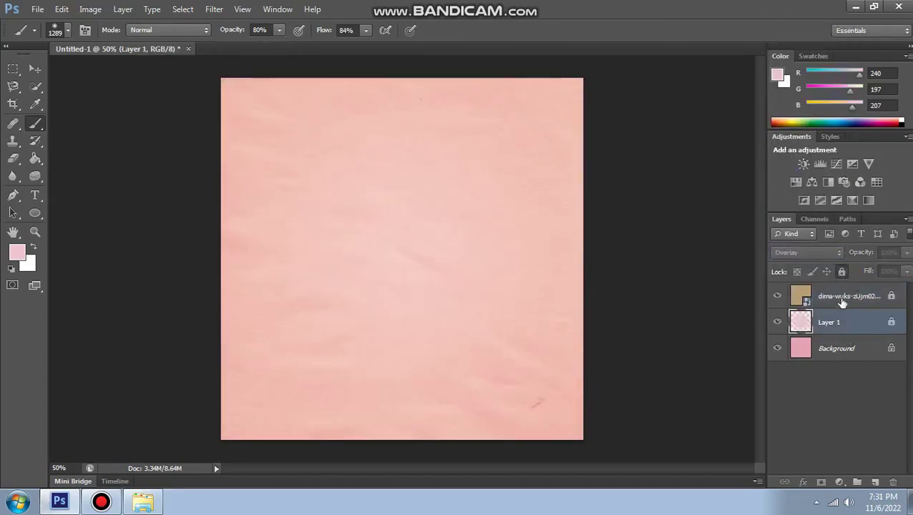
left_click(843, 303)
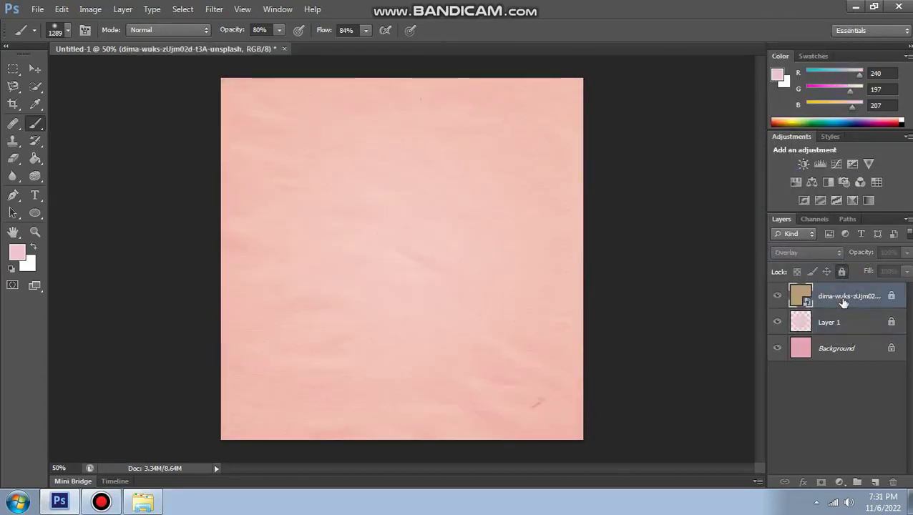
- Place the portrait photo x-sLGYaQ_stMM-unsplash and stretch it to the canvas top and bottom
left_click(36, 10)
left_click(64, 226)
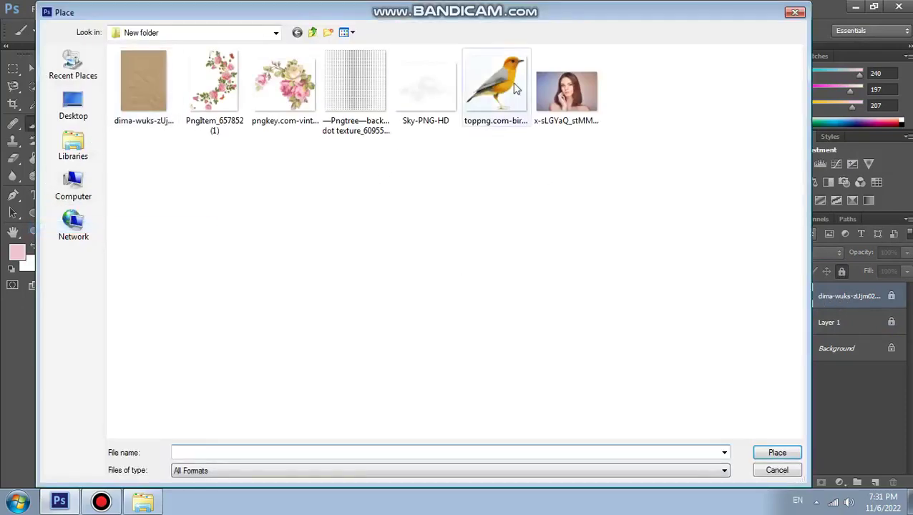
double_click(540, 72)
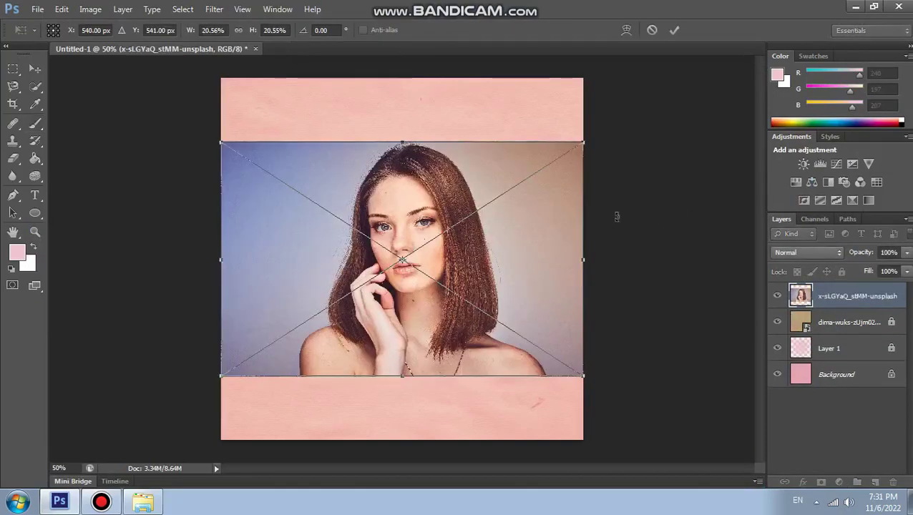
left_click_drag(585, 143, 585, 78)
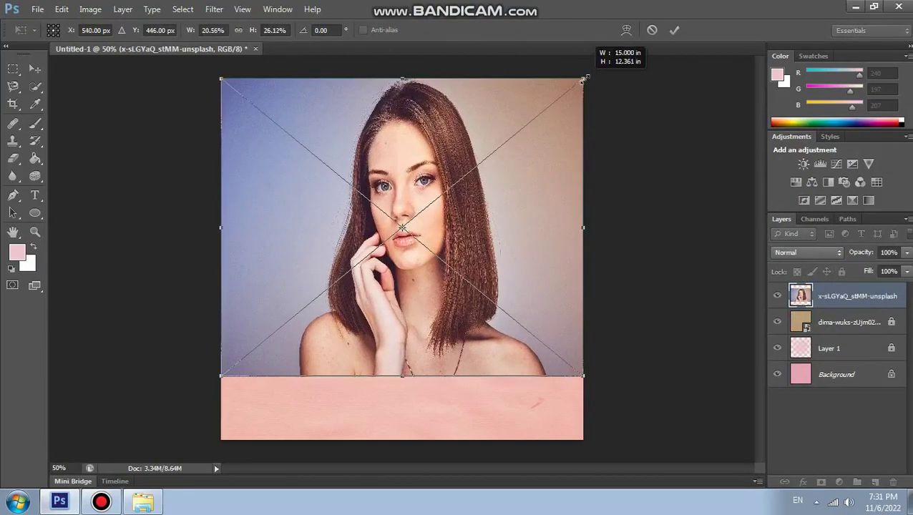
left_click_drag(419, 383, 420, 439)
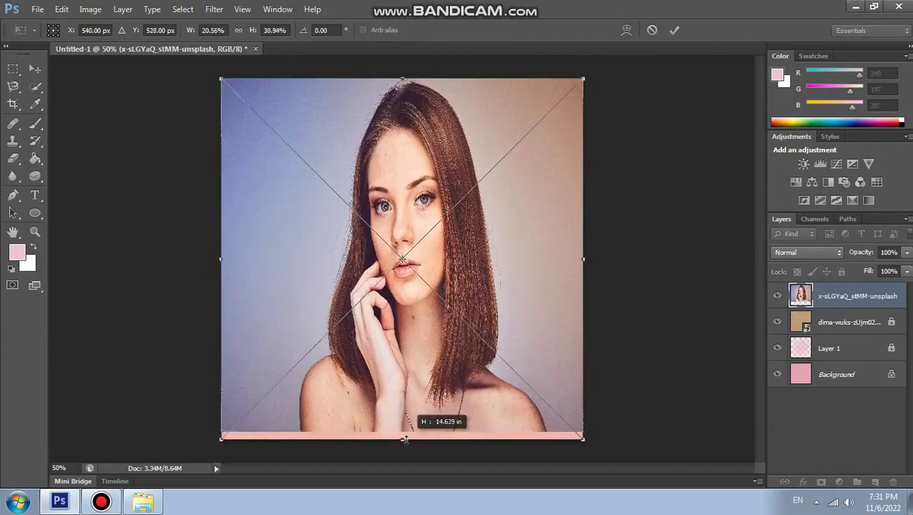
left_click(674, 30)
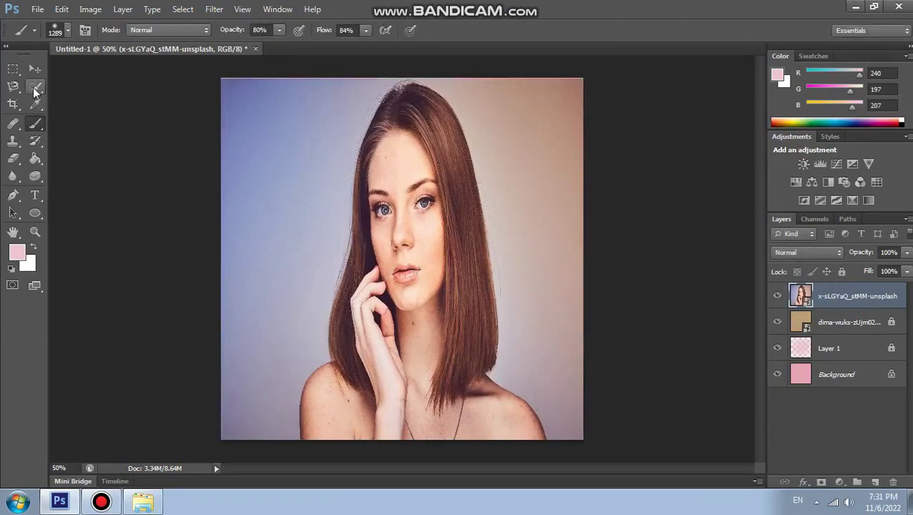
- Quick-select the woman's hair, face and shoulders in the portrait
left_click(35, 86)
right_click(38, 88)
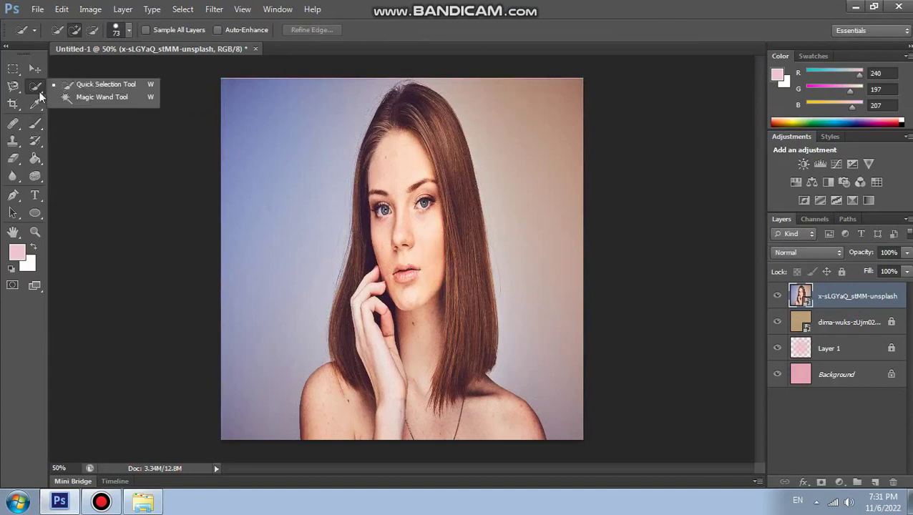
left_click(95, 85)
mouse_move(411, 90)
left_mouse_down()
mouse_move(383, 257)
mouse_move(343, 401)
mouse_move(486, 426)
left_mouse_up()
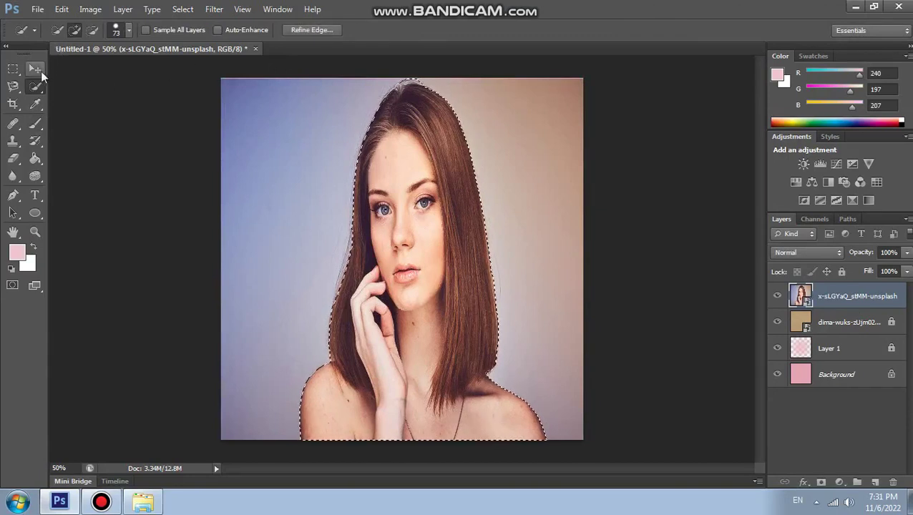
- Extend the selection to the top of her head and add a layer mask from it
left_click(90, 30)
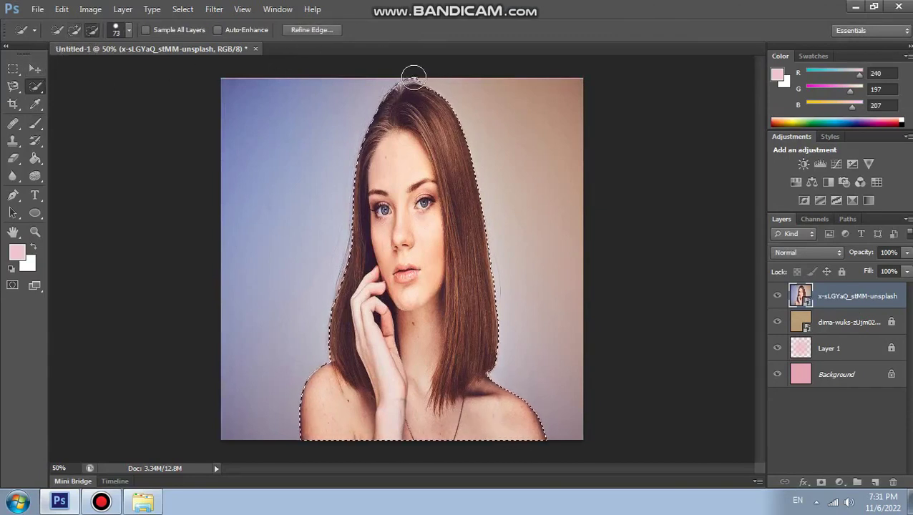
left_click(74, 30)
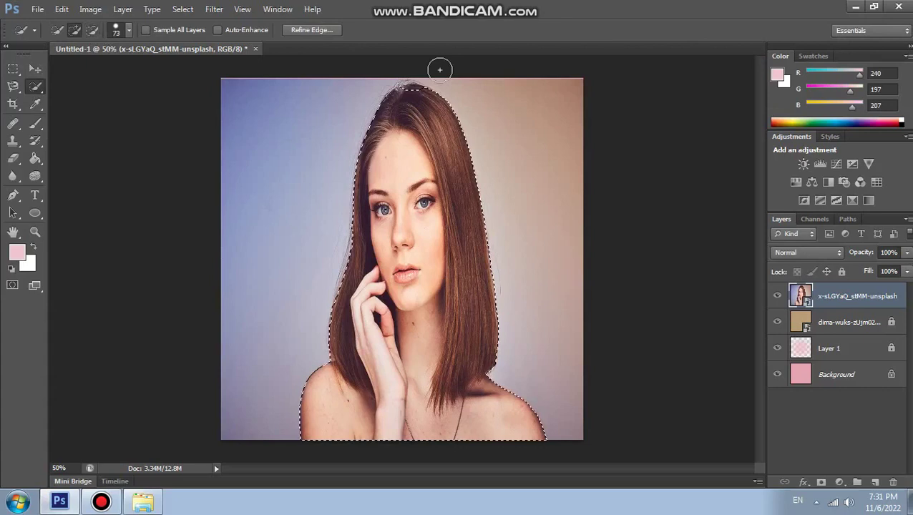
left_click(411, 93)
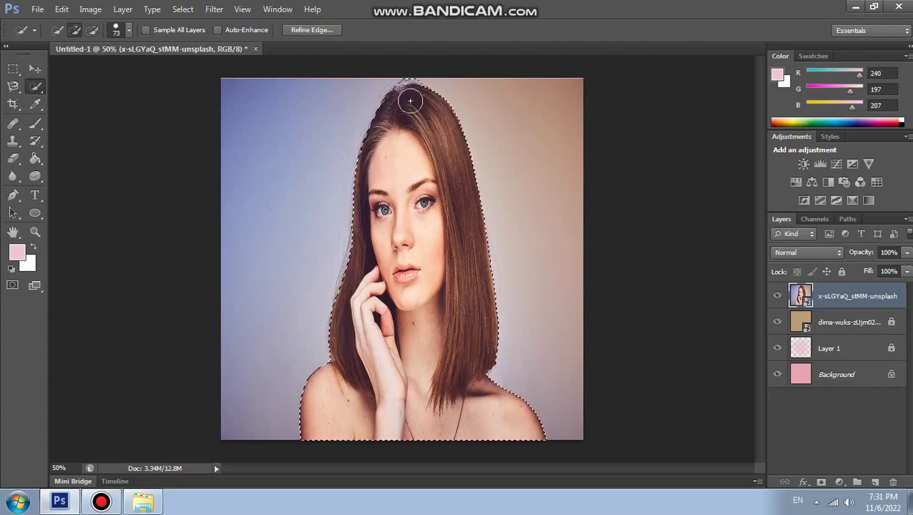
left_click(821, 481)
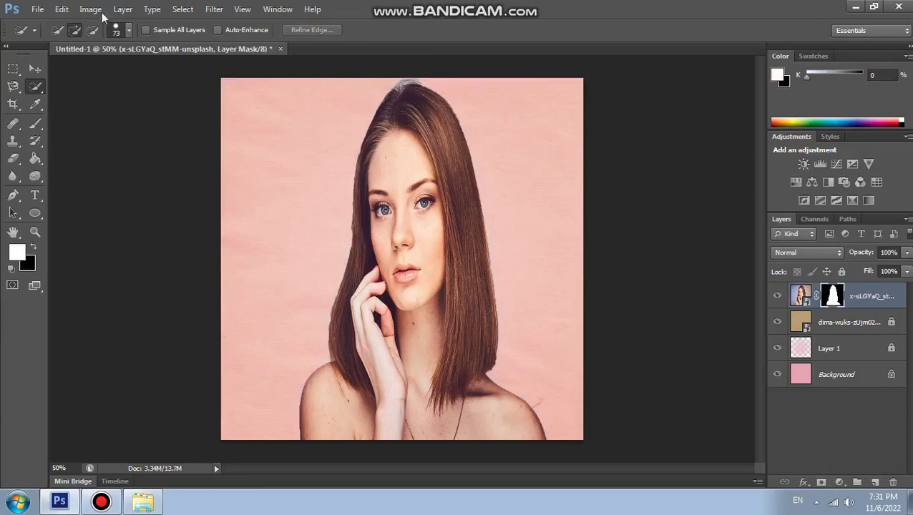
left_click(181, 10)
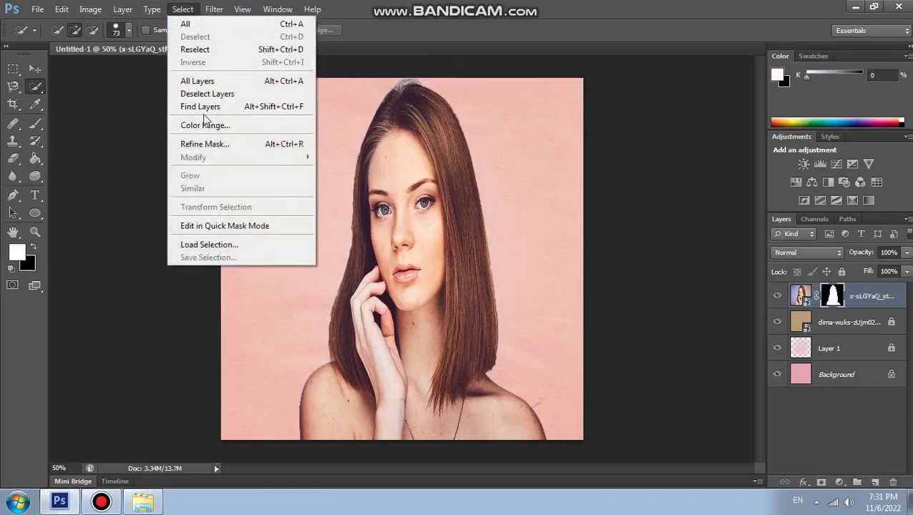
- Refine the mask On Black with Decontaminate Colors, brushing along both hair edges
left_click(206, 144)
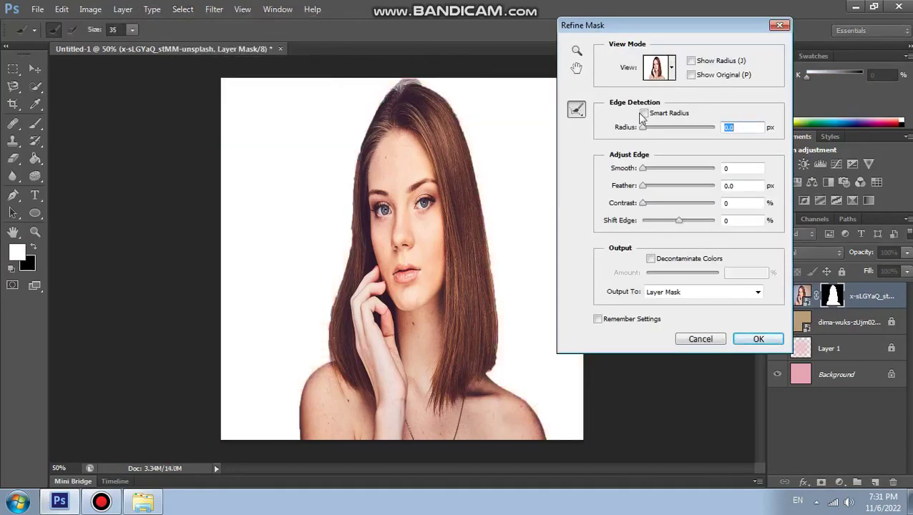
left_click(671, 70)
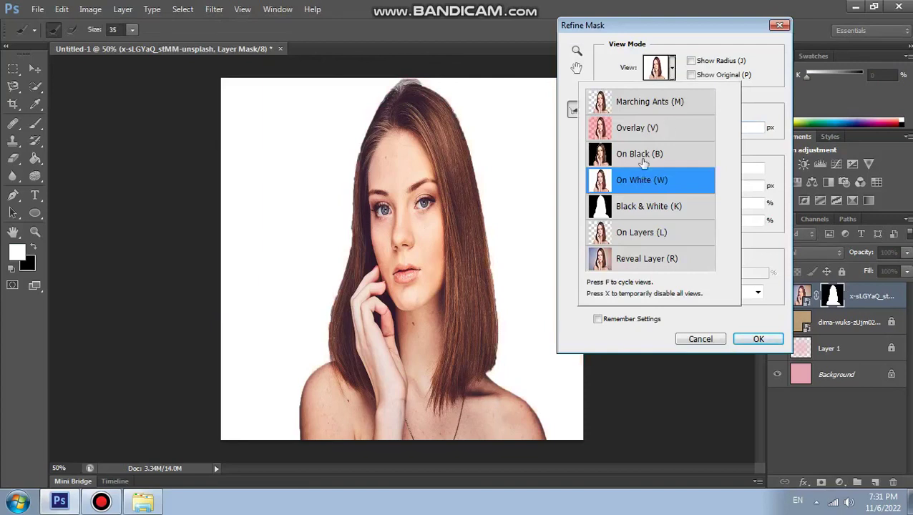
left_click(676, 70)
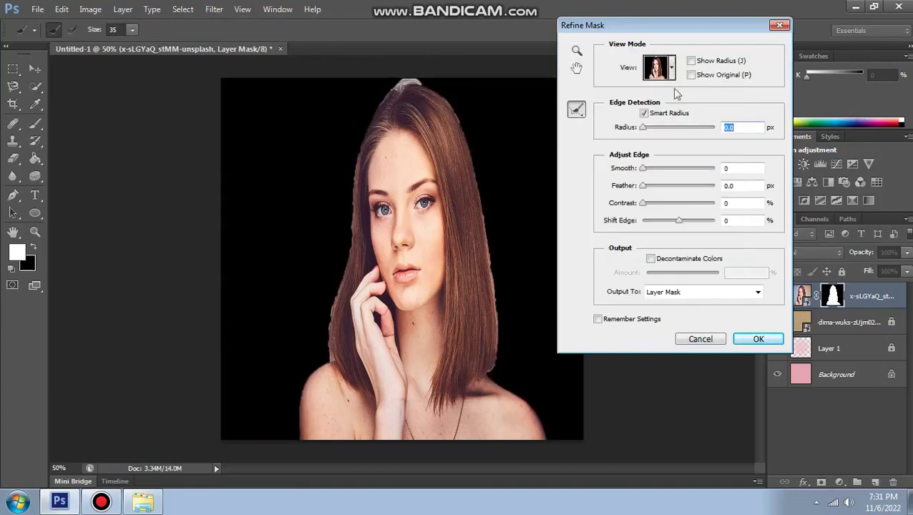
left_click(651, 259)
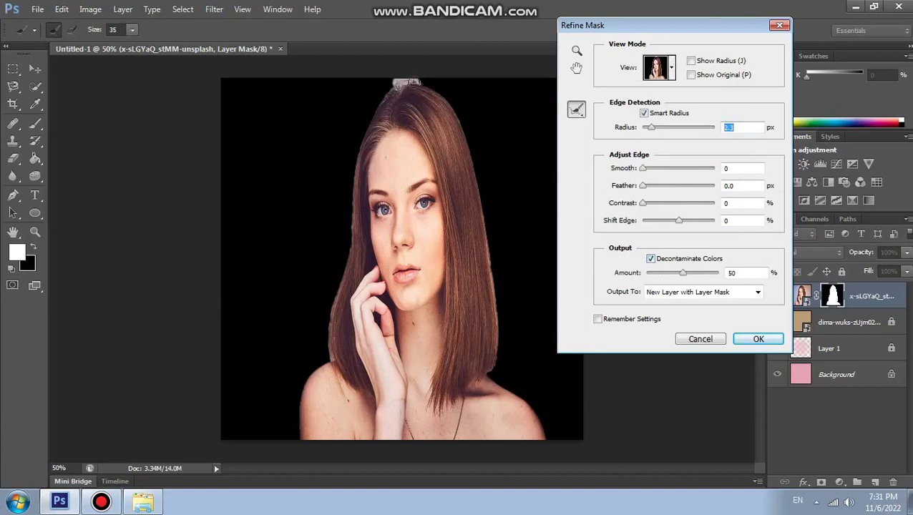
left_click_drag(406, 83, 365, 149)
left_click_drag(356, 217, 323, 363)
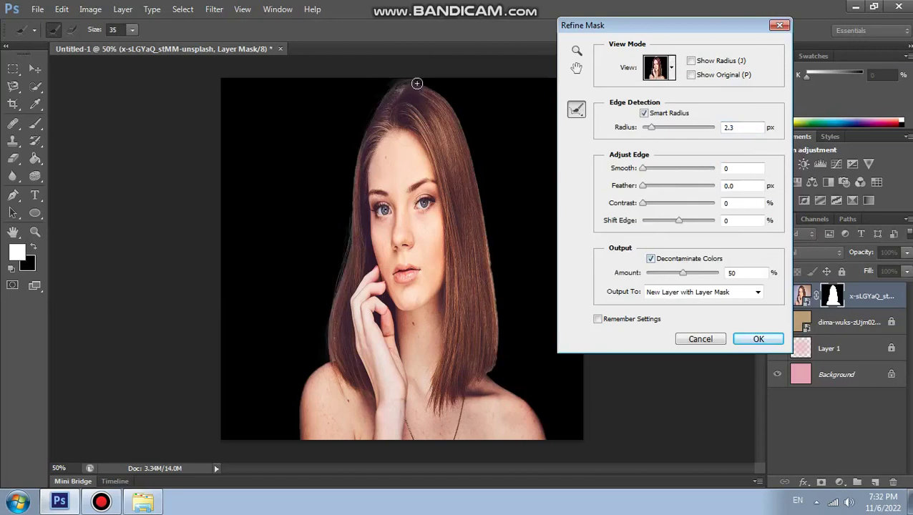
mouse_move(416, 83)
left_mouse_down()
mouse_move(479, 179)
mouse_move(489, 371)
left_mouse_up()
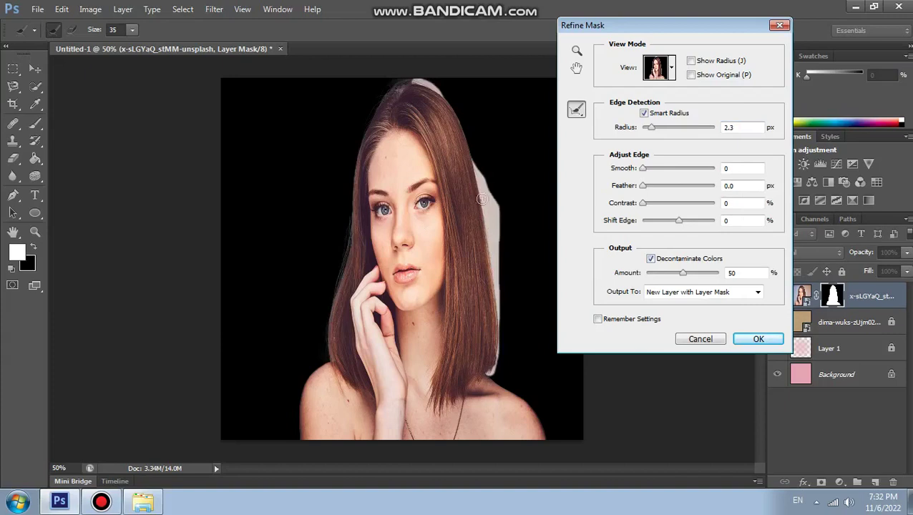
left_click_drag(482, 199, 395, 80)
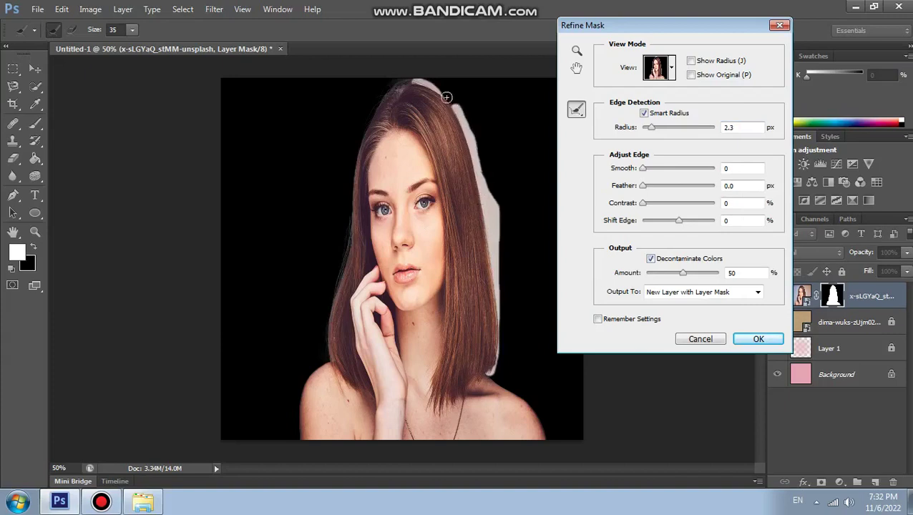
left_click(757, 342)
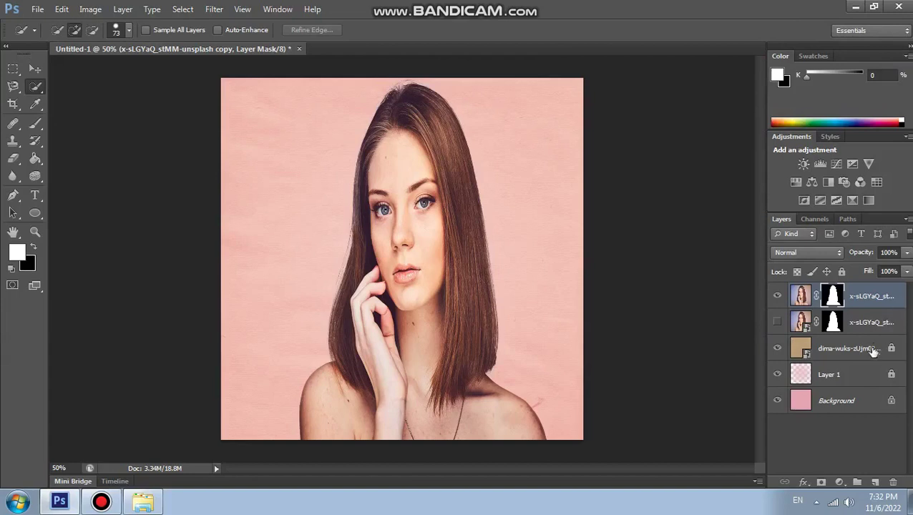
- Add a Color Lookup adjustment layer using the Candlelight.CUBE 3D LUT
left_click(840, 483)
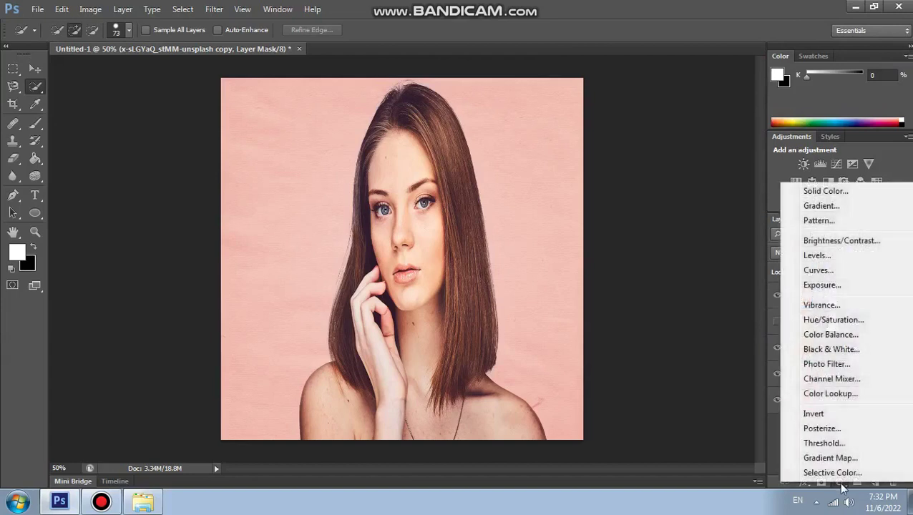
left_click(830, 395)
left_click(605, 110)
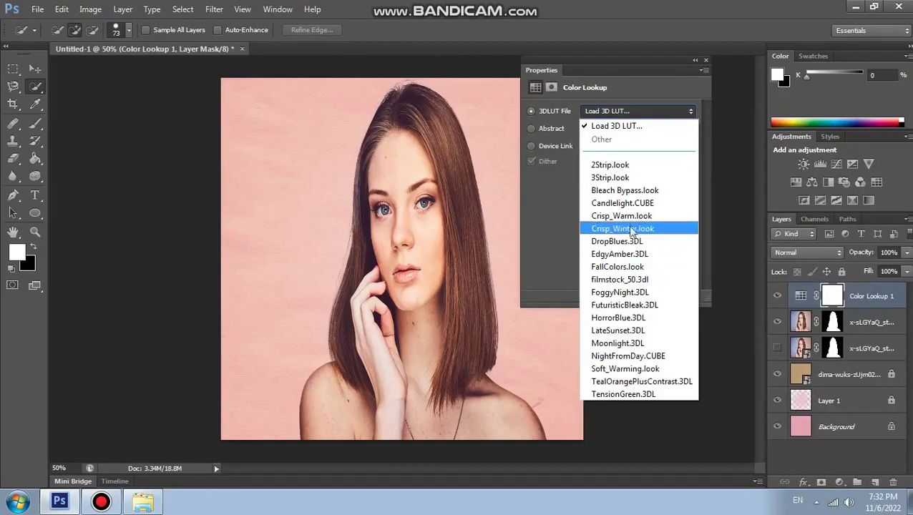
left_click(630, 204)
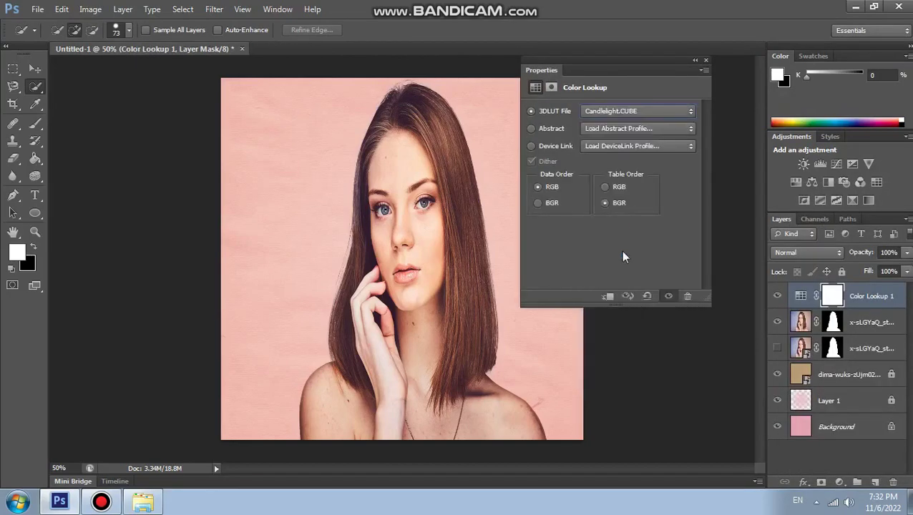
left_click(706, 62)
- Free-transform the cut-out woman copy to 81.46% height, shifted down and slightly left
left_click(856, 323)
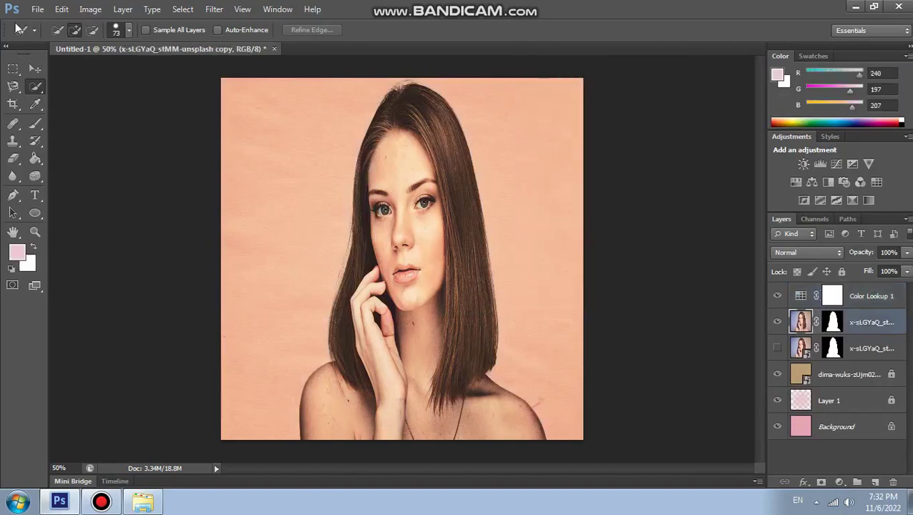
left_click(61, 8)
left_click(128, 246)
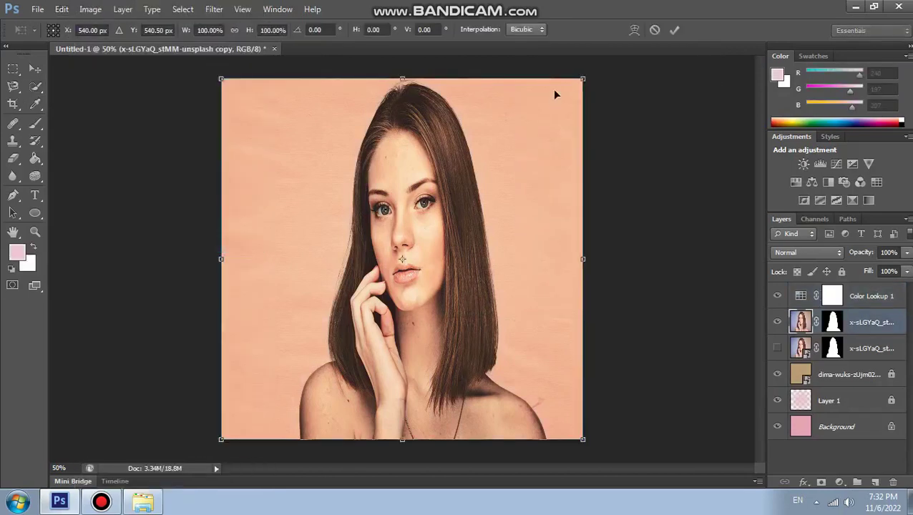
left_click_drag(583, 79, 584, 145)
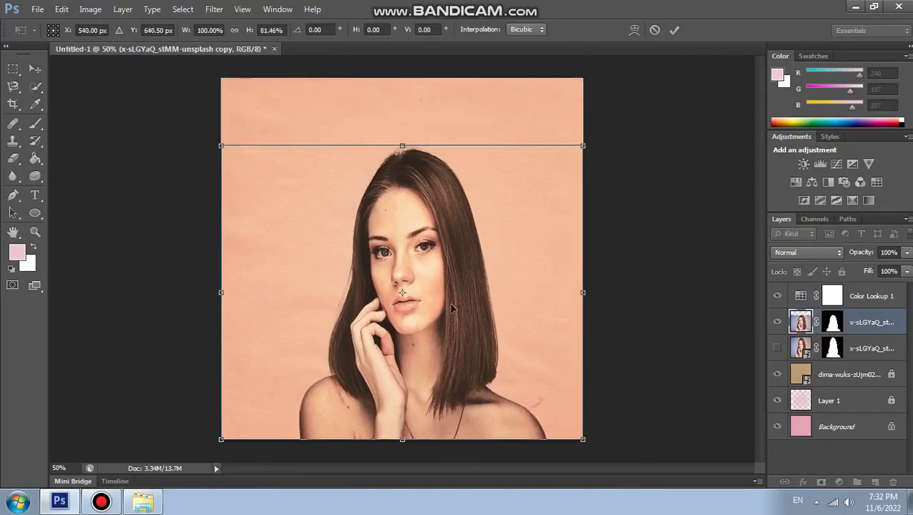
left_click_drag(452, 306, 437, 306)
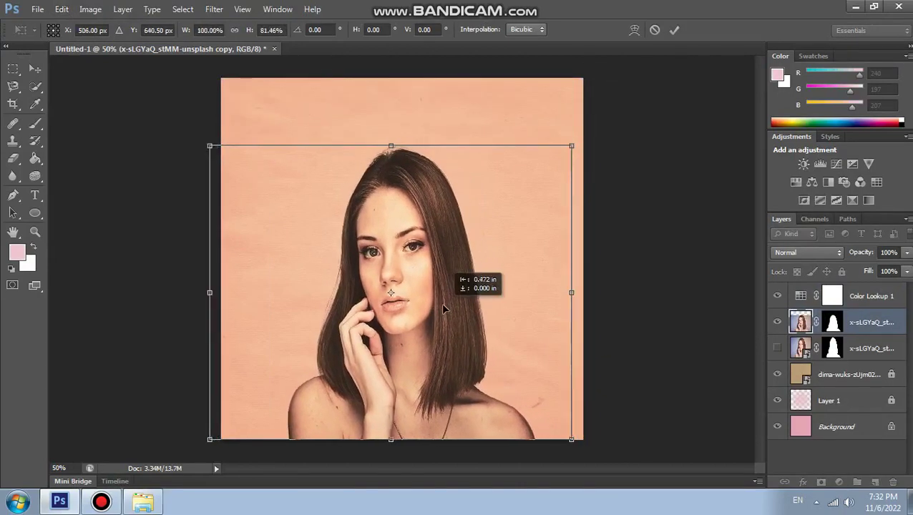
left_click(675, 32)
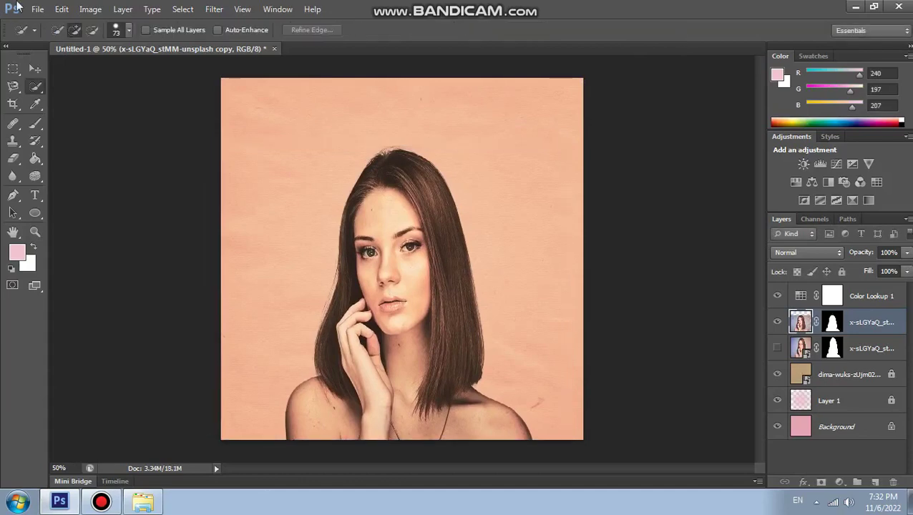
left_click(38, 9)
- Place the vintage floral PNG above Color Lookup 1 and position it on the woman's head
left_click(878, 296)
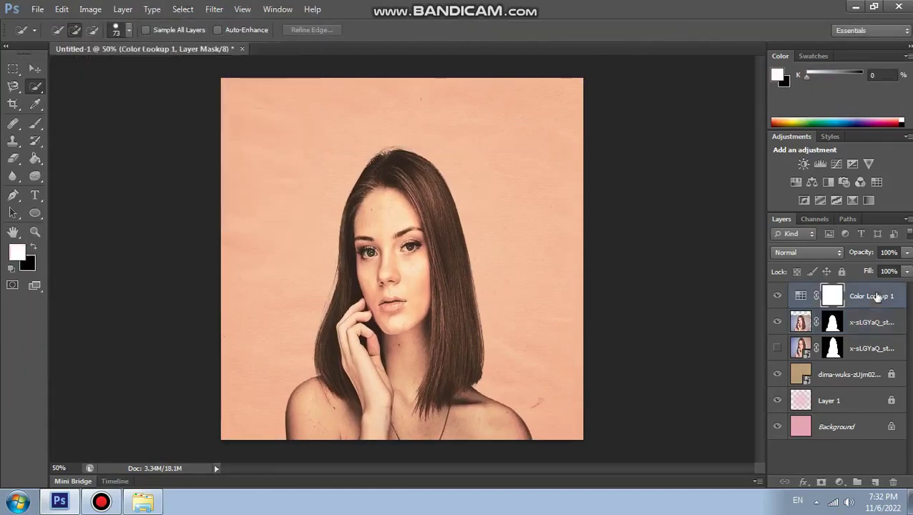
left_click(37, 9)
left_click(85, 236)
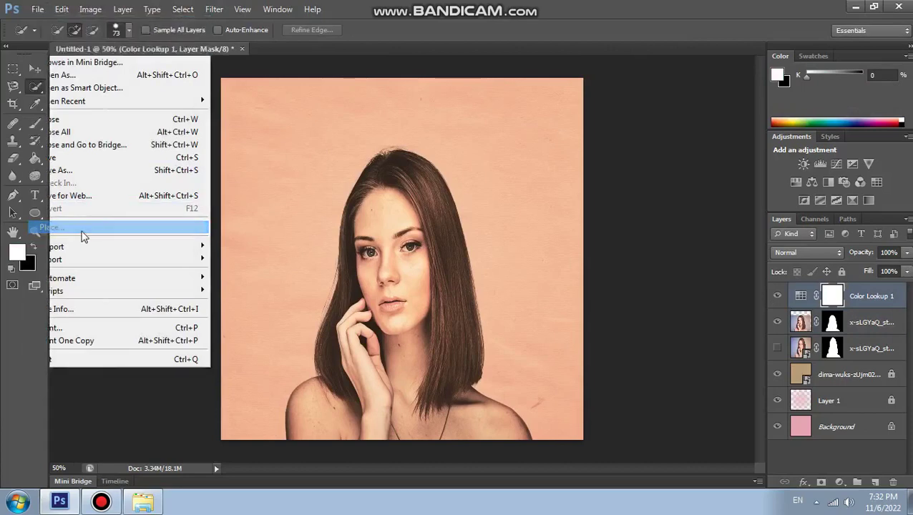
double_click(284, 82)
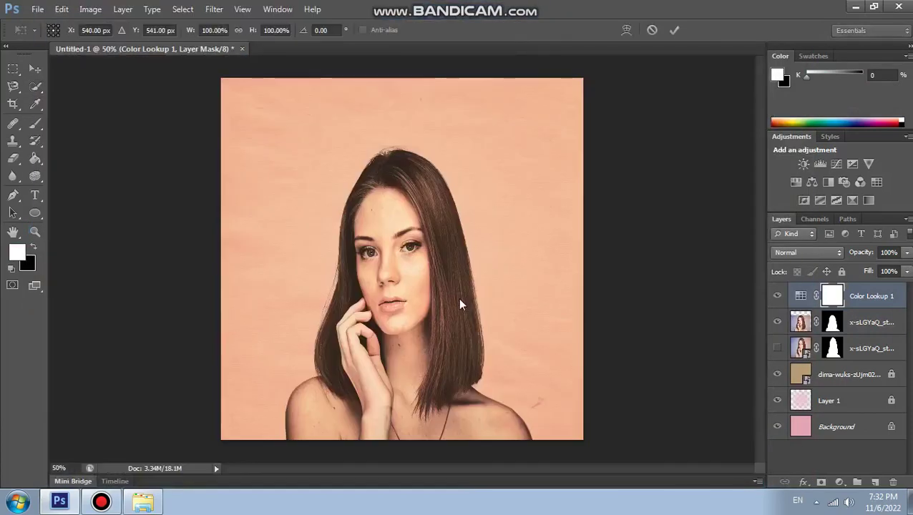
left_click_drag(433, 243, 439, 194)
left_click(670, 34)
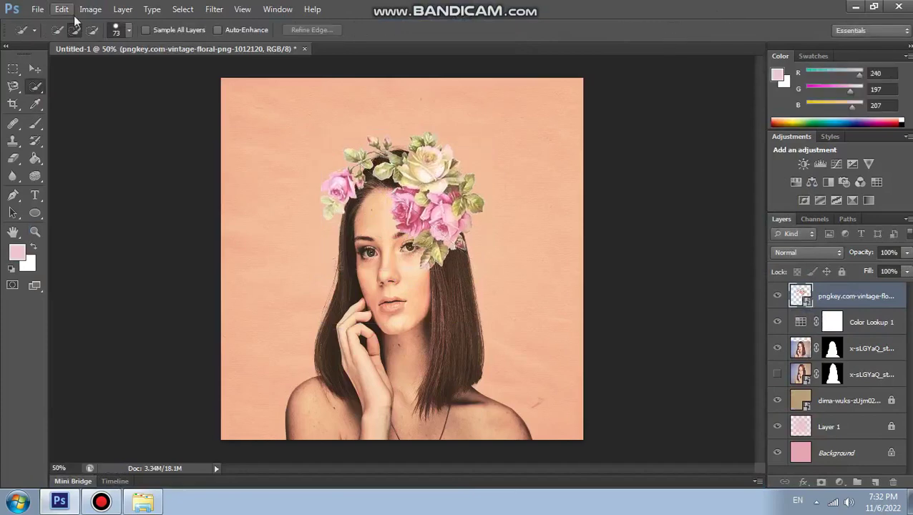
- Warp the flowers, bending their top, left and right edges inward around her head
left_click(62, 8)
mouse_move(106, 259)
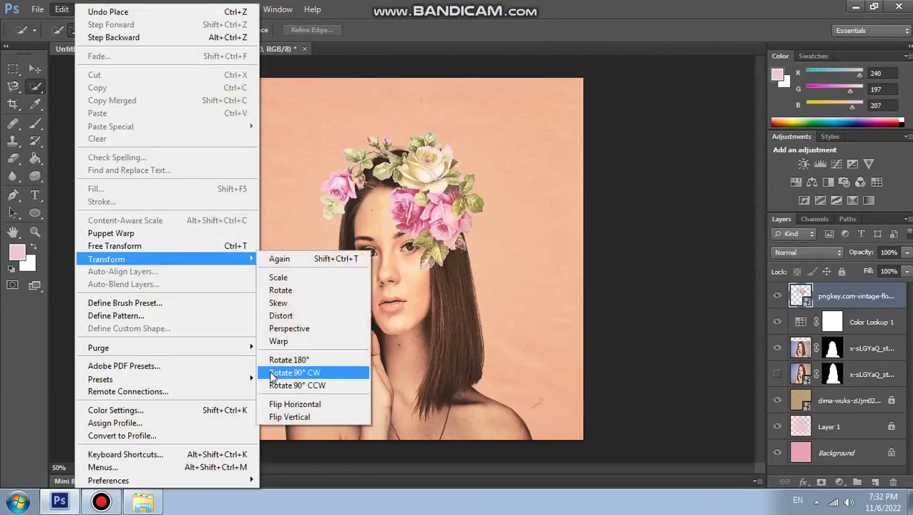
left_click(271, 347)
left_click_drag(432, 271, 370, 293)
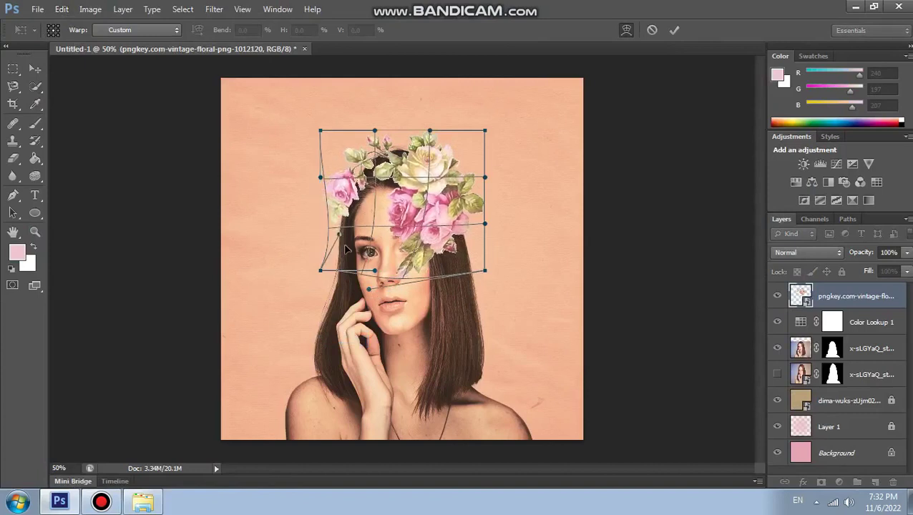
left_click_drag(322, 226, 350, 251)
left_click_drag(374, 131, 378, 136)
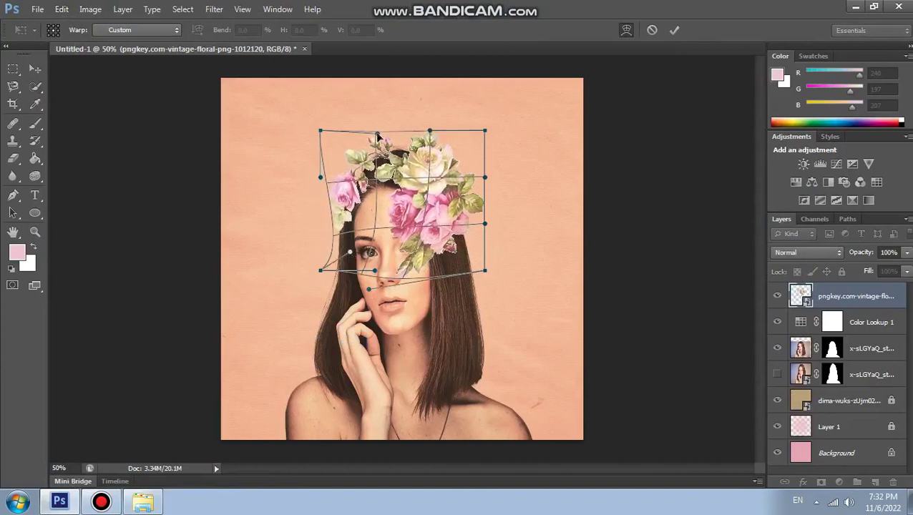
left_click_drag(321, 178, 342, 186)
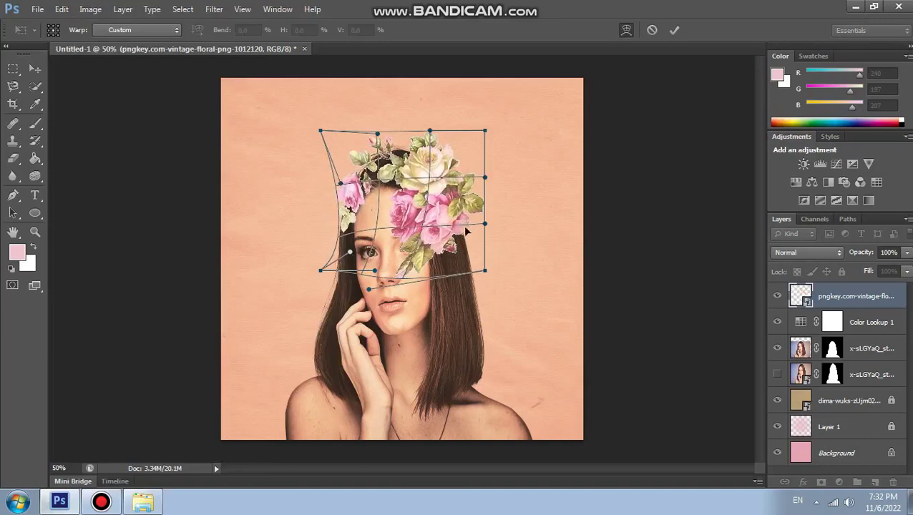
left_click_drag(485, 226, 468, 222)
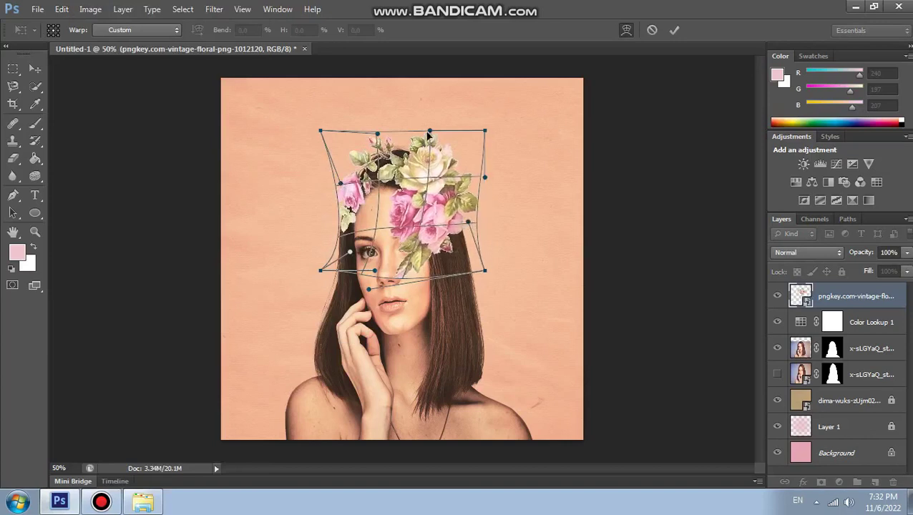
left_click_drag(430, 132, 377, 144)
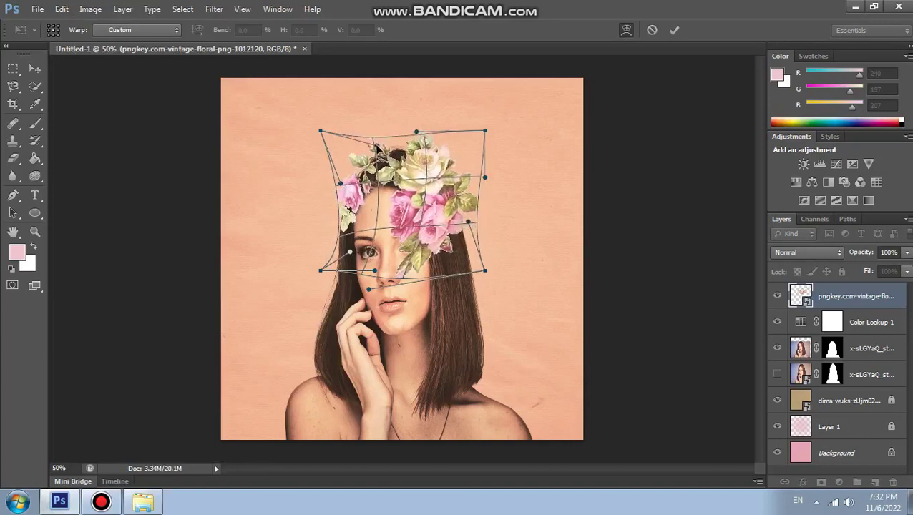
left_click(675, 31)
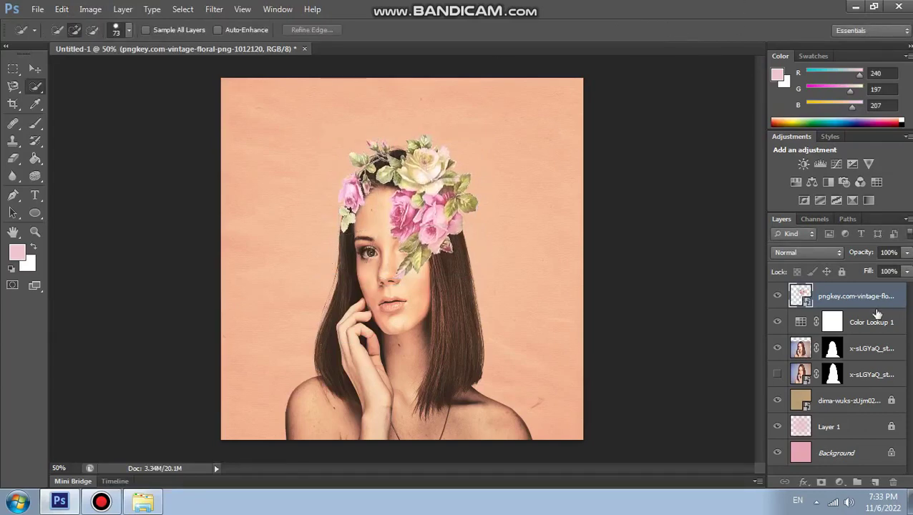
- Place the PngItem rose spray image, shrink it, and flip it horizontally
left_click(37, 9)
left_click(53, 227)
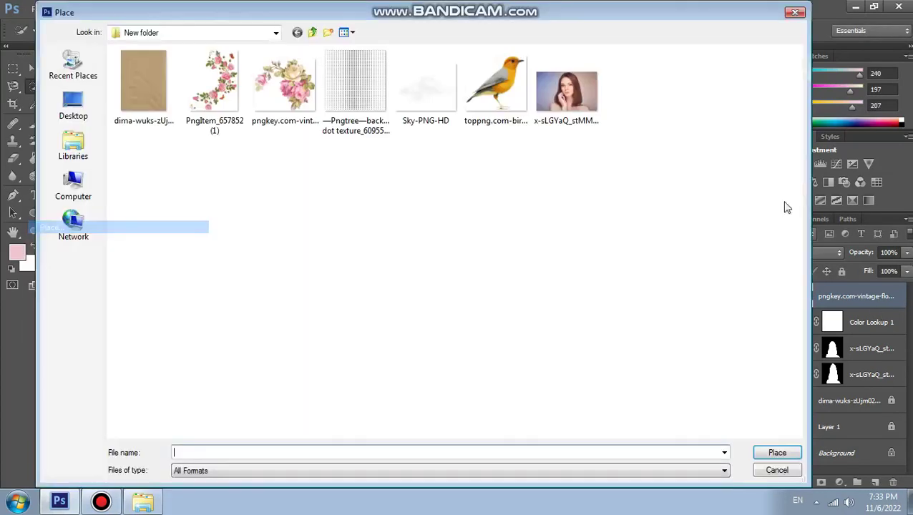
double_click(215, 82)
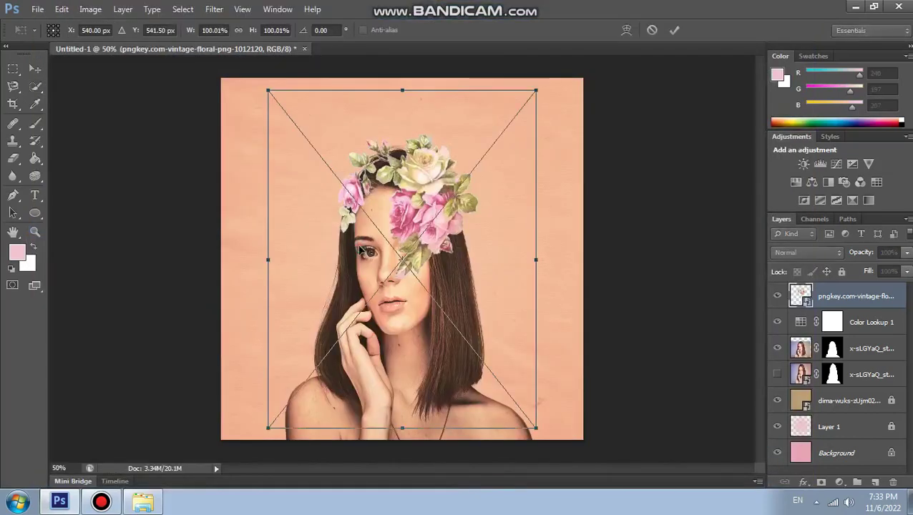
left_click_drag(535, 91, 408, 280)
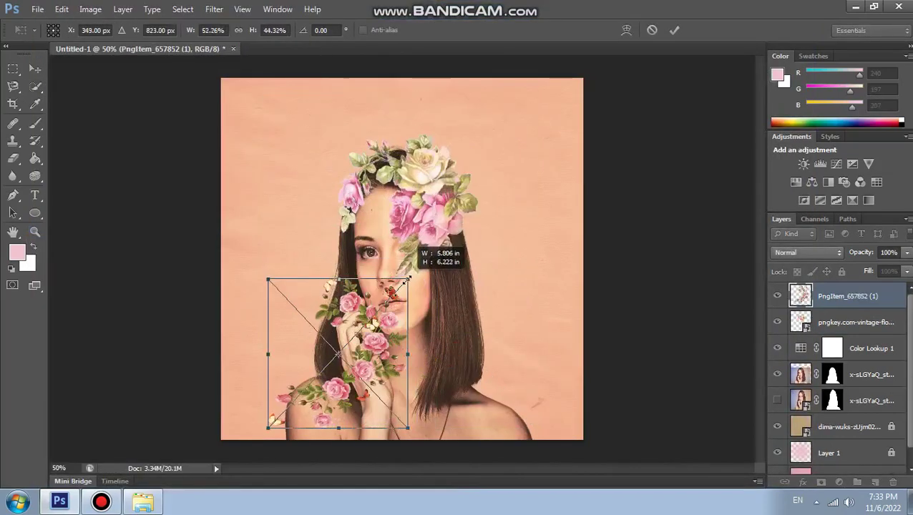
key("Return")
left_click(62, 9)
mouse_move(106, 259)
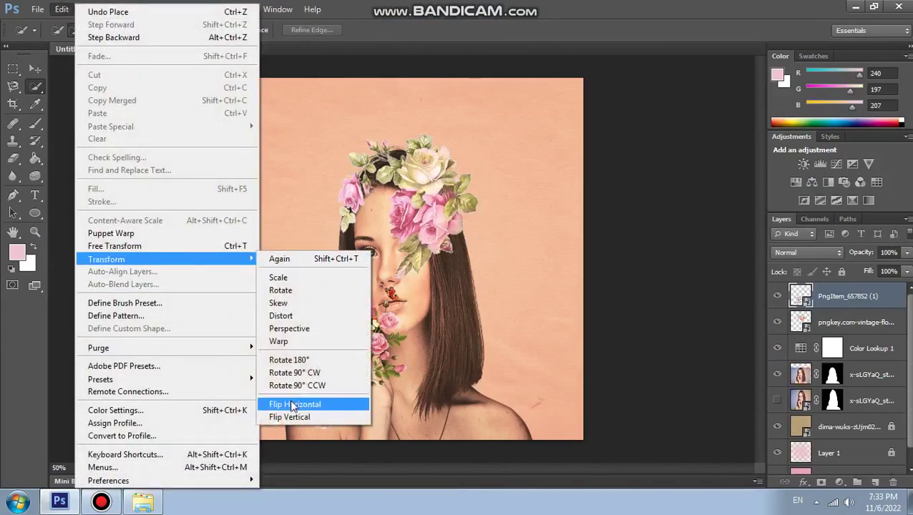
left_click(293, 404)
- Shrink the rose spray further and move it into the lower-left corner
left_click(61, 10)
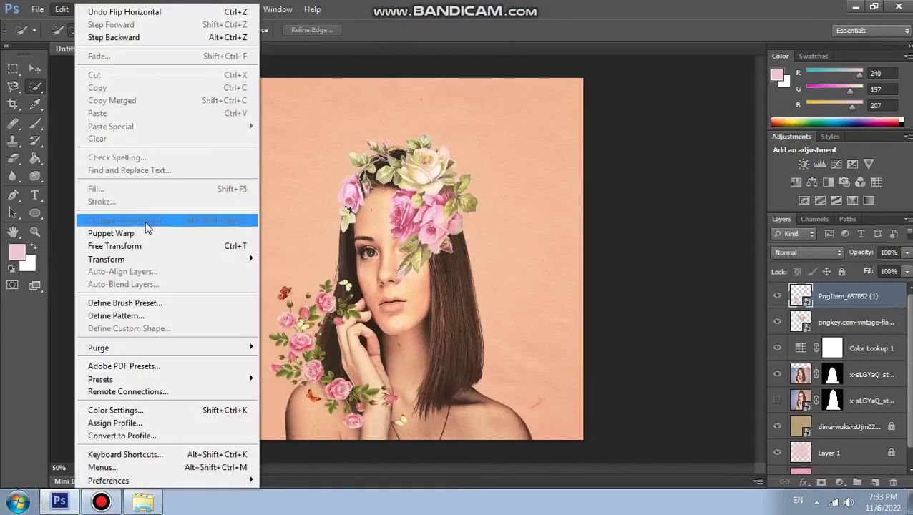
left_click(147, 245)
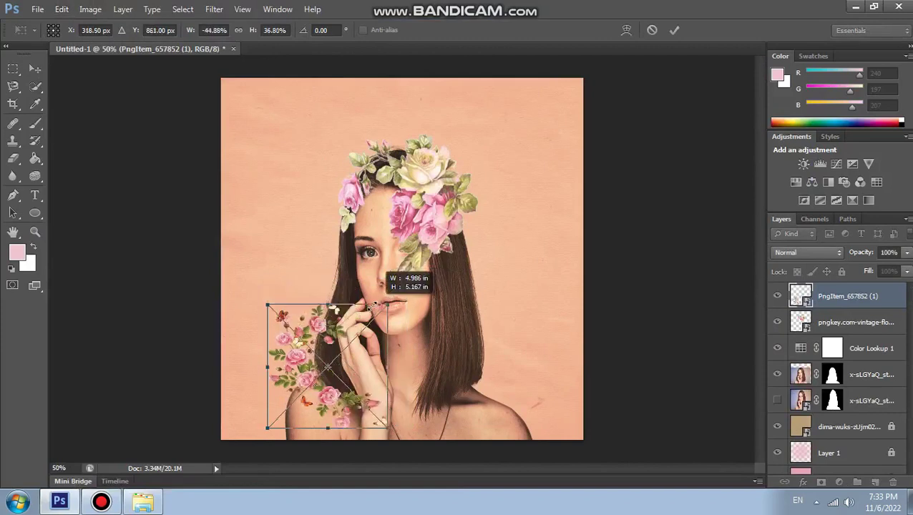
left_click_drag(404, 278, 359, 304)
left_click_drag(316, 400, 327, 406)
left_click_drag(322, 439, 335, 444)
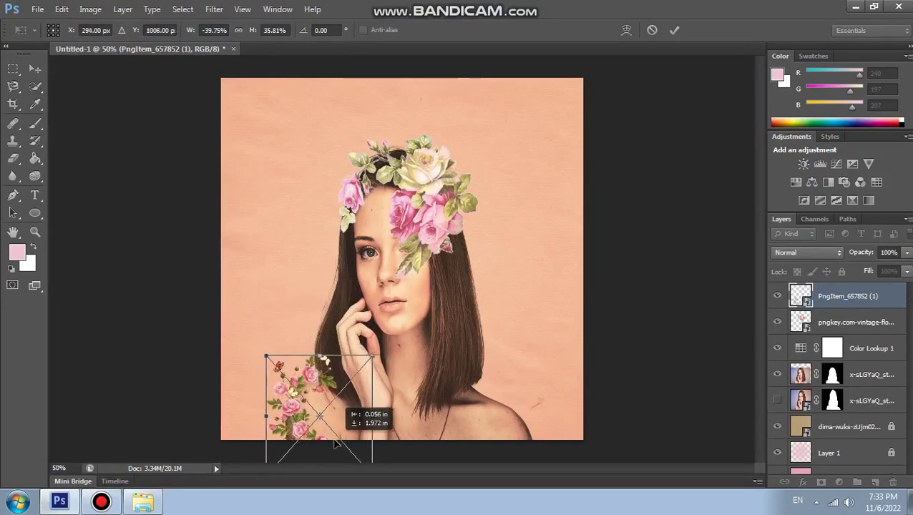
left_click(674, 30)
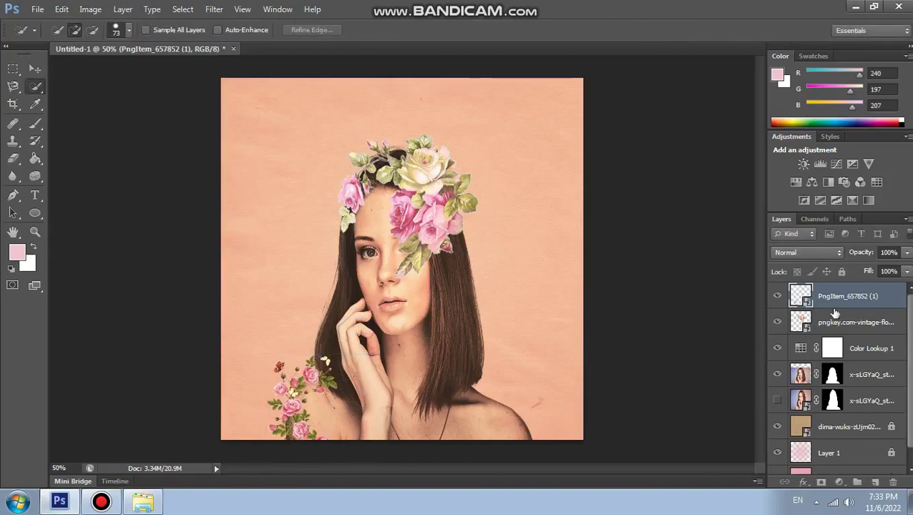
- Duplicate the rose spray layer, then start placing another image
right_click(843, 296)
left_click(708, 40)
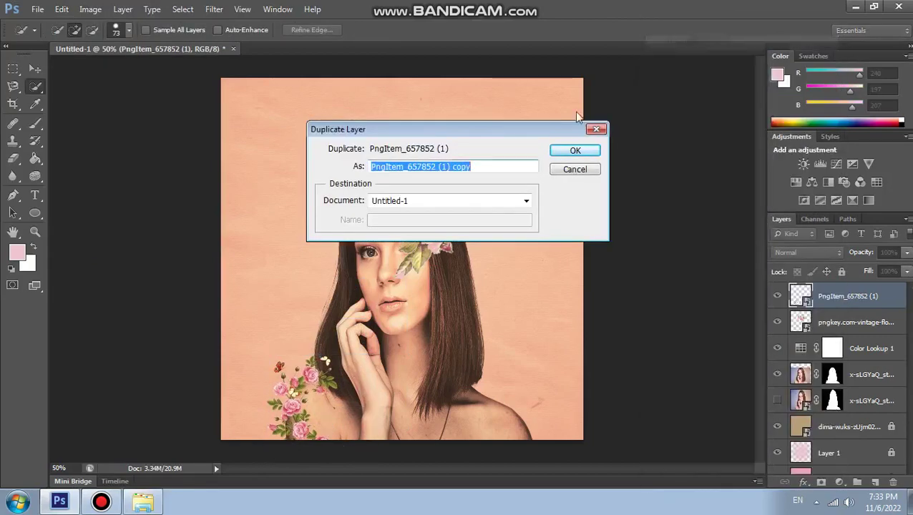
left_click(576, 151)
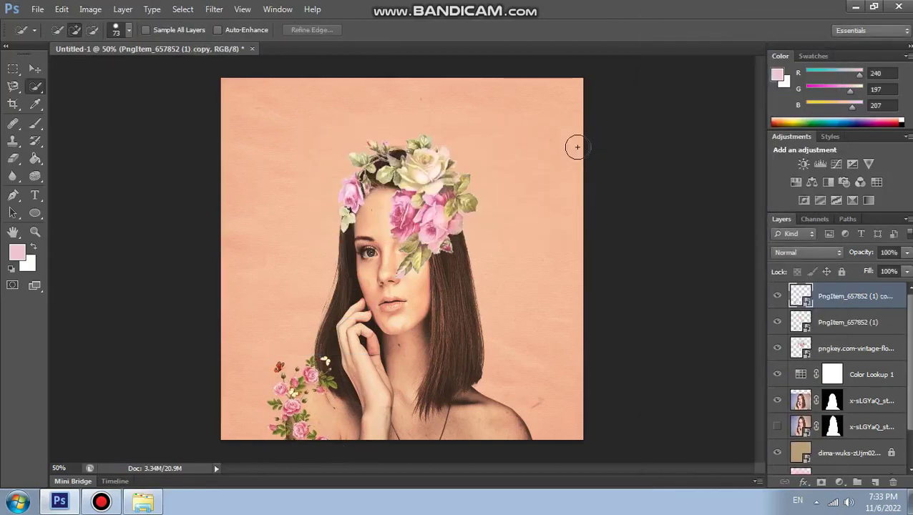
left_click(37, 8)
- Place the toppng yellow bird, shrink it to about 30%, and flip it horizontally
left_click(72, 227)
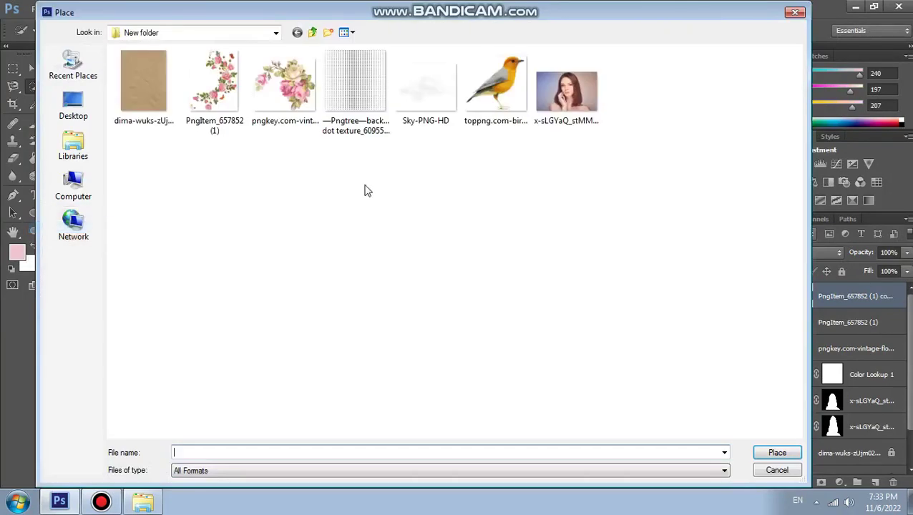
double_click(475, 107)
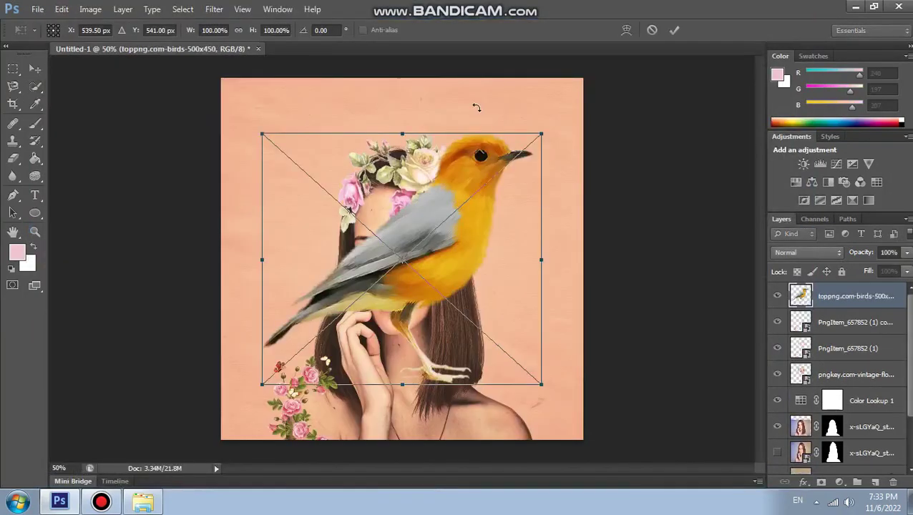
left_click_drag(535, 139, 350, 324)
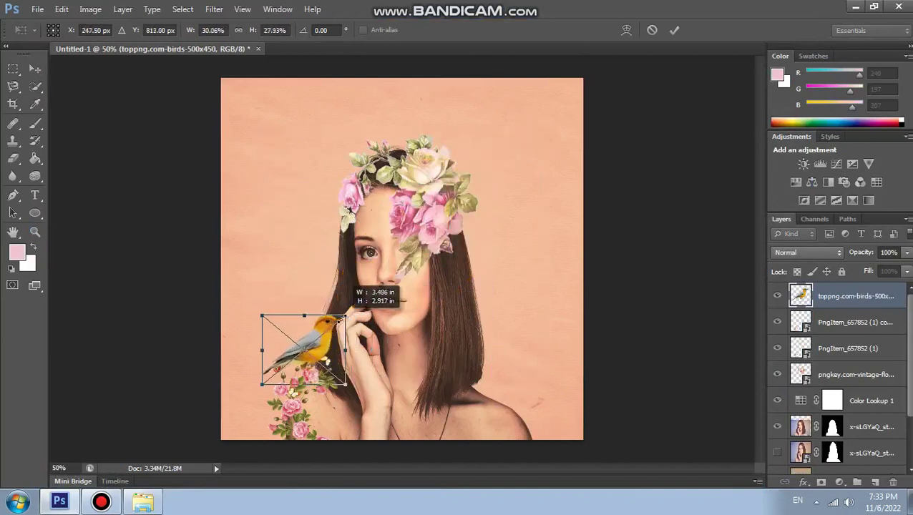
left_click_drag(350, 323, 346, 316)
left_click(674, 30)
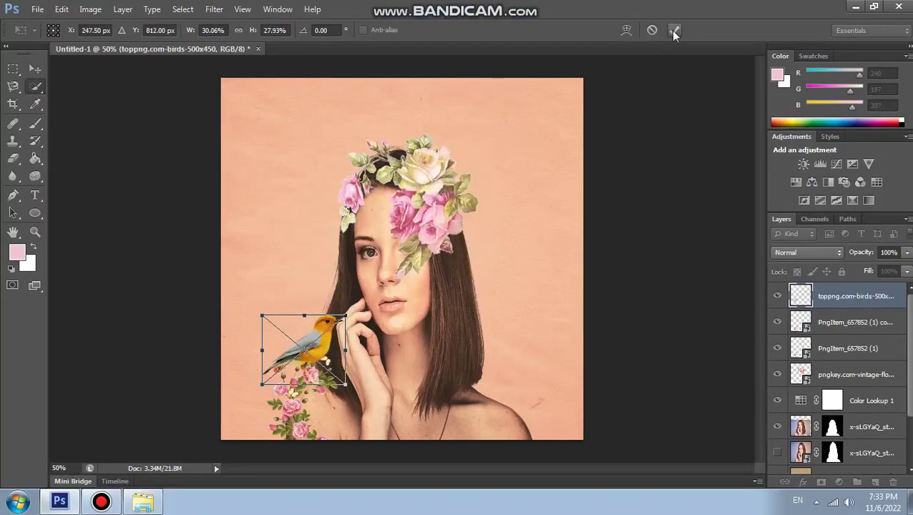
left_click(61, 8)
mouse_move(108, 259)
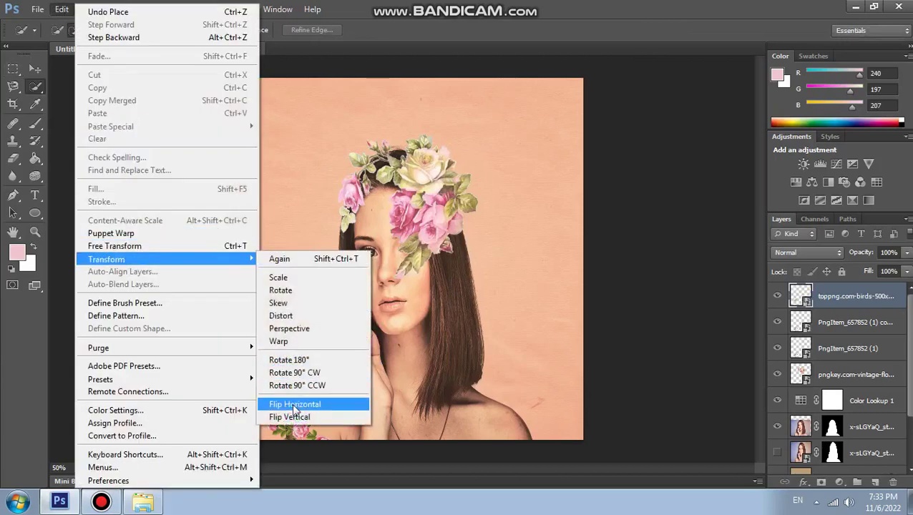
left_click(300, 405)
- Undo an accidental shift of the woman's photo and lock her layer
left_click(34, 68)
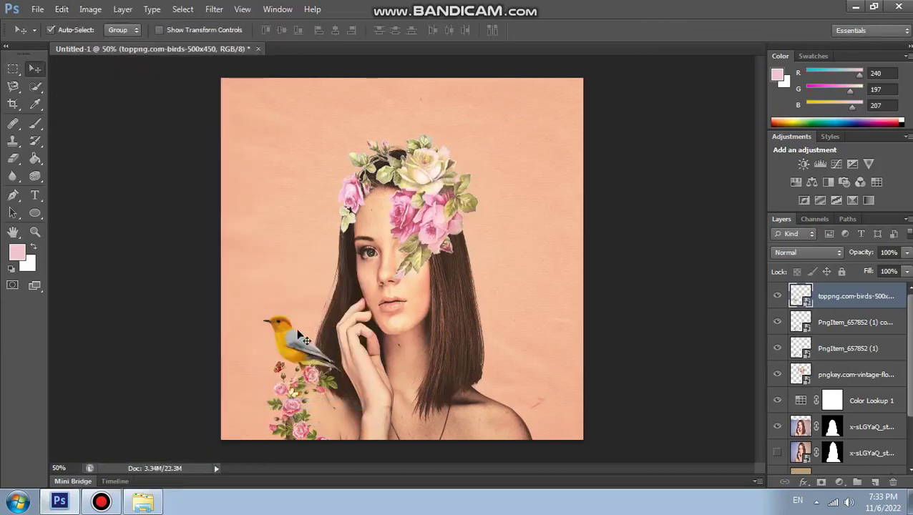
left_click_drag(301, 344, 358, 349)
left_click_drag(454, 339, 513, 367)
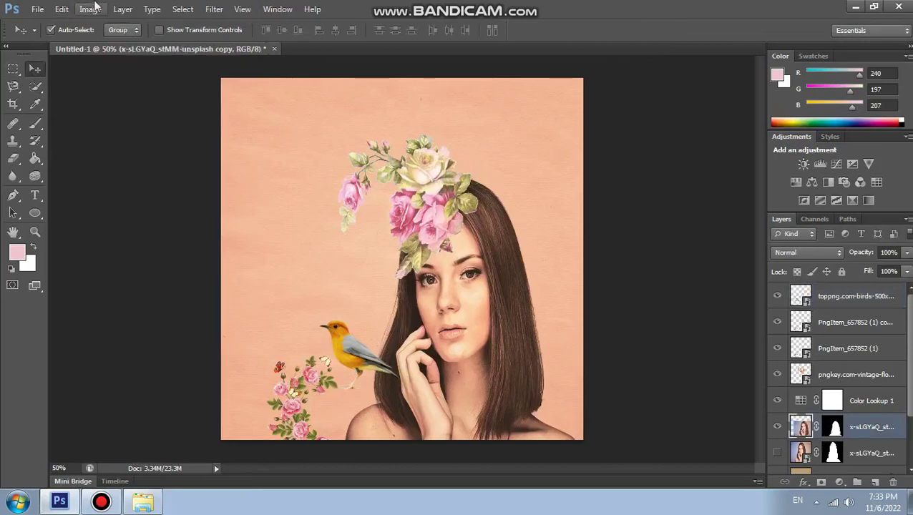
left_click(61, 9)
left_click(114, 40)
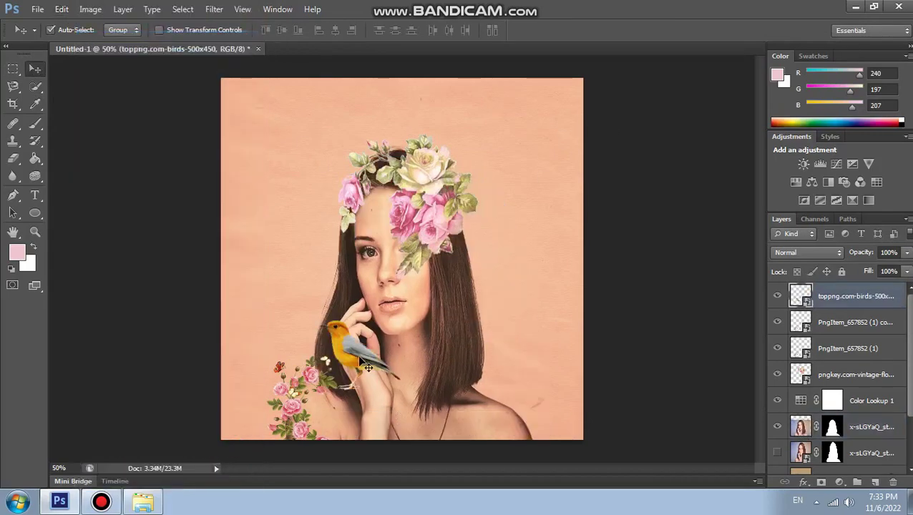
left_click(848, 427)
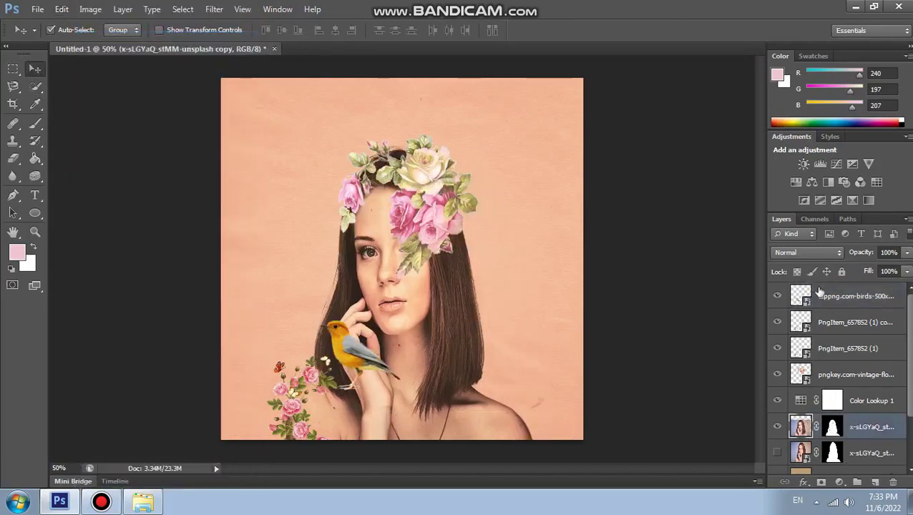
left_click(841, 271)
- Move the bird onto the right shoulder and shrink it slightly to about 22%
left_click_drag(389, 354, 549, 379)
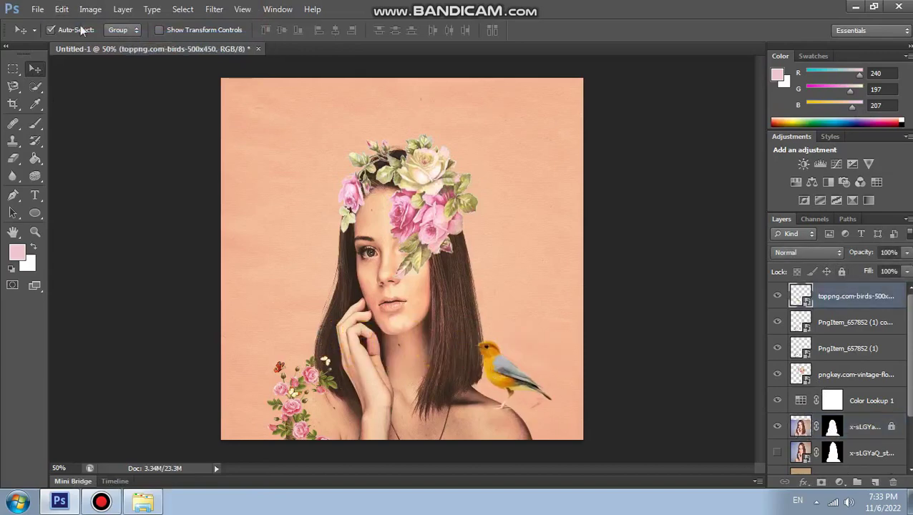
left_click(61, 10)
left_click(143, 246)
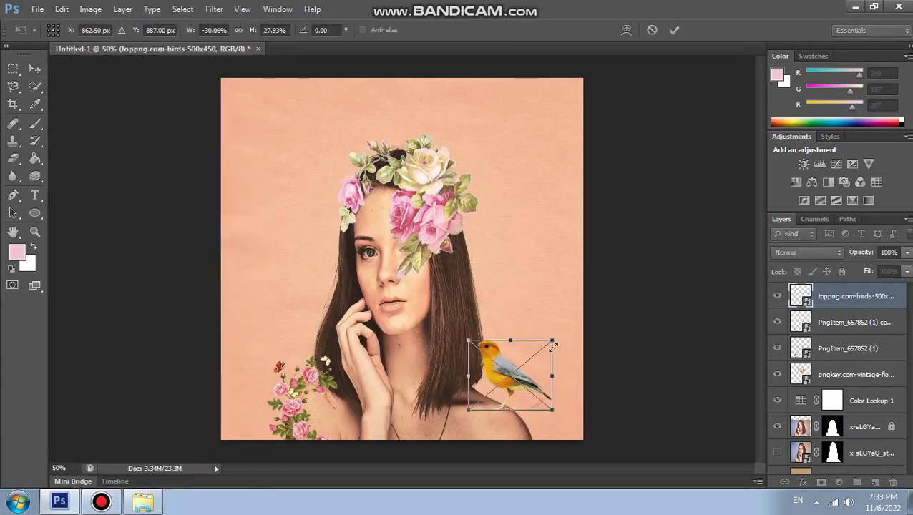
left_click_drag(552, 344, 537, 358)
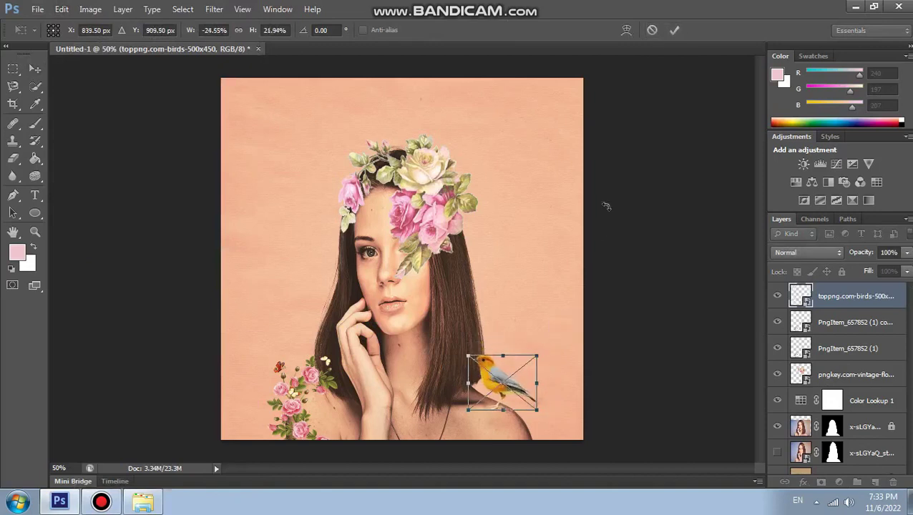
left_click(673, 31)
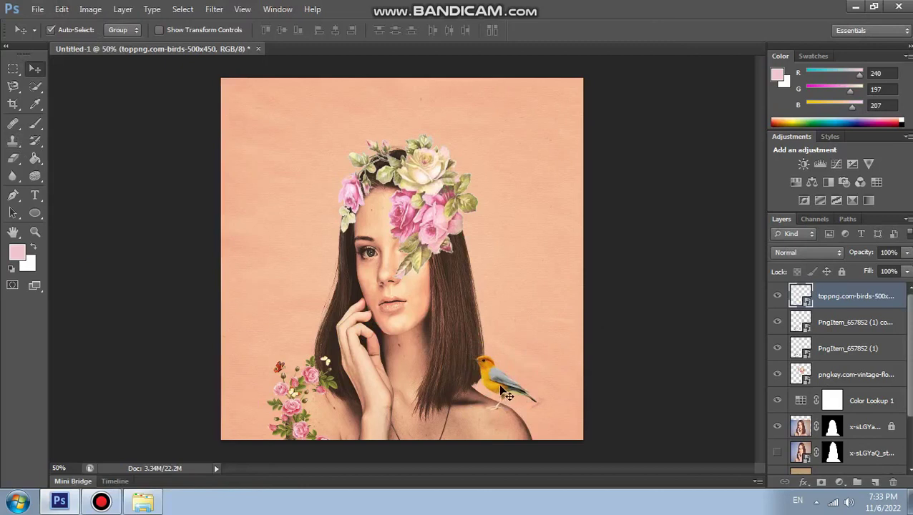
left_click_drag(501, 390, 502, 387)
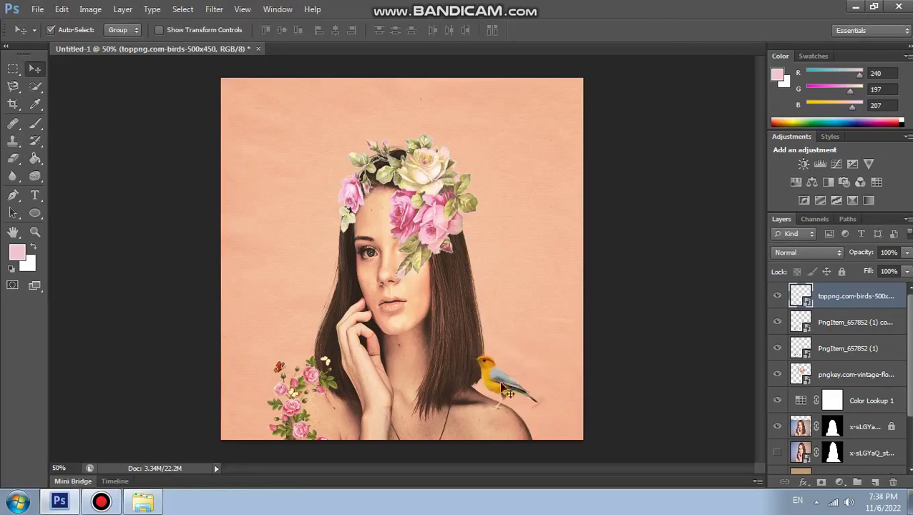
- Rasterize the bird layer
left_click(101, 10)
mouse_move(150, 42)
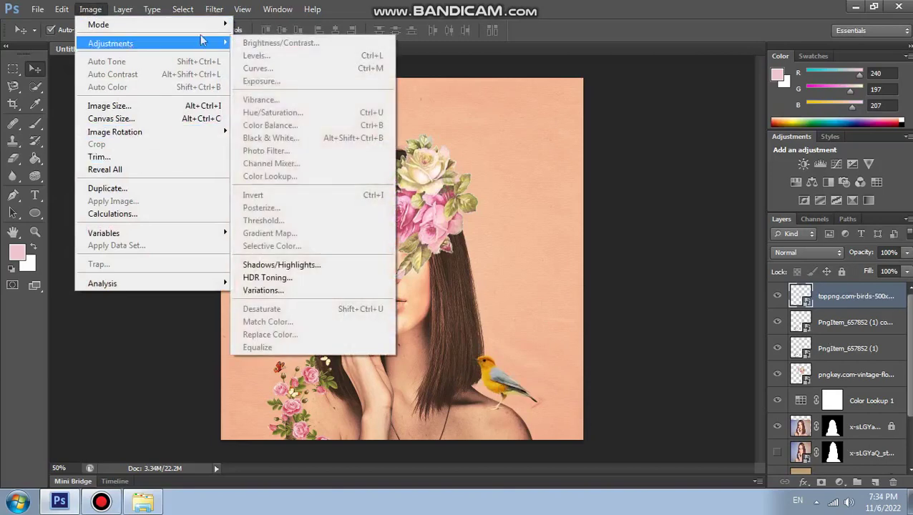
right_click(884, 299)
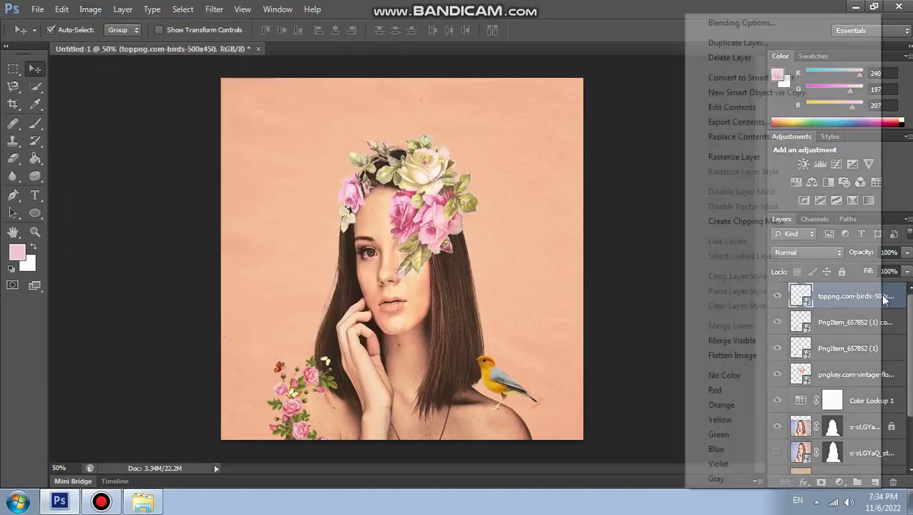
left_click(704, 157)
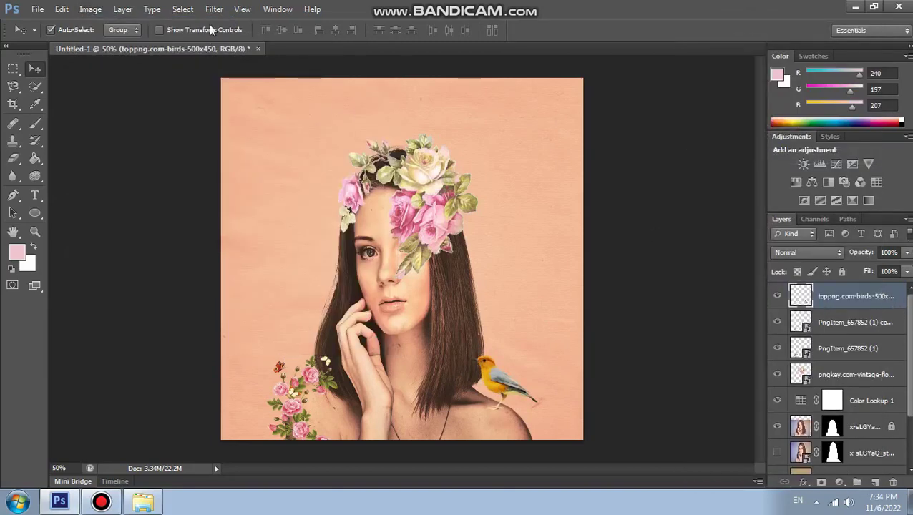
- Match the bird's colour to layer PngItem_657852 (1), Luminance 125, Color Intensity 102
left_click(90, 9)
mouse_move(111, 43)
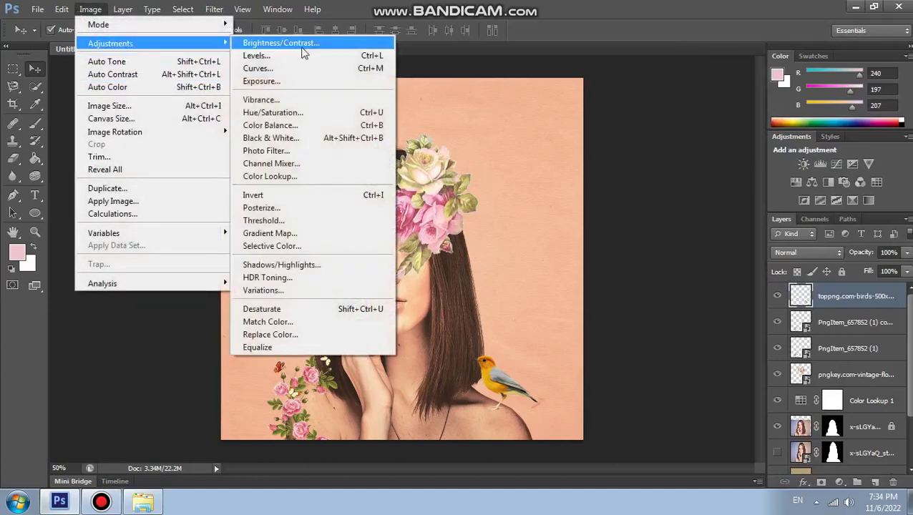
left_click(283, 321)
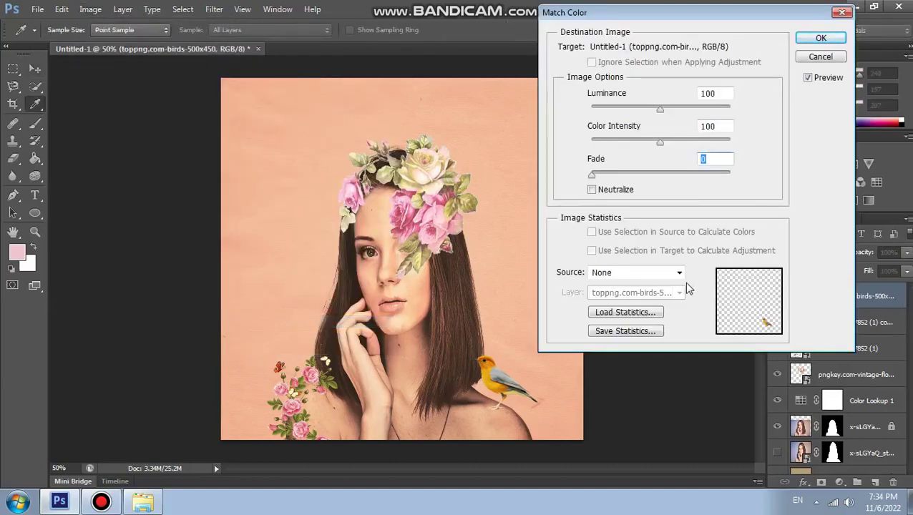
left_click(668, 274)
left_click(641, 297)
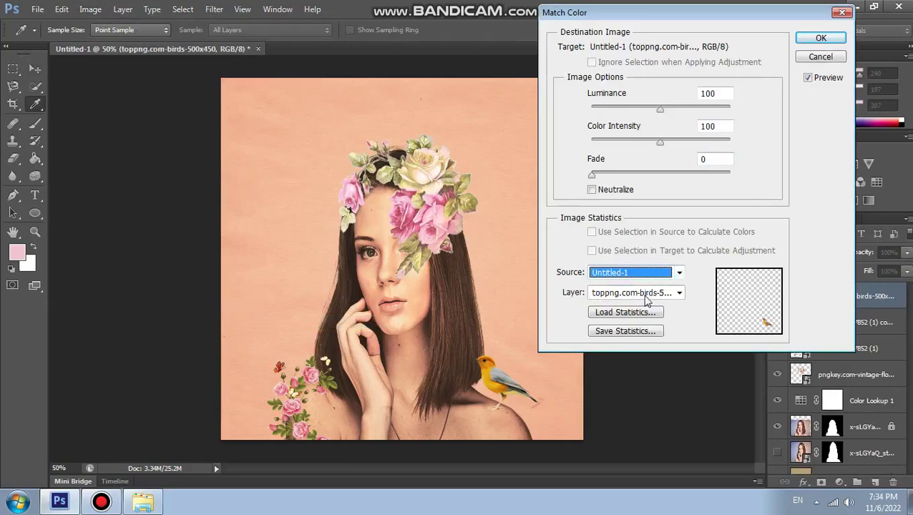
left_click(646, 294)
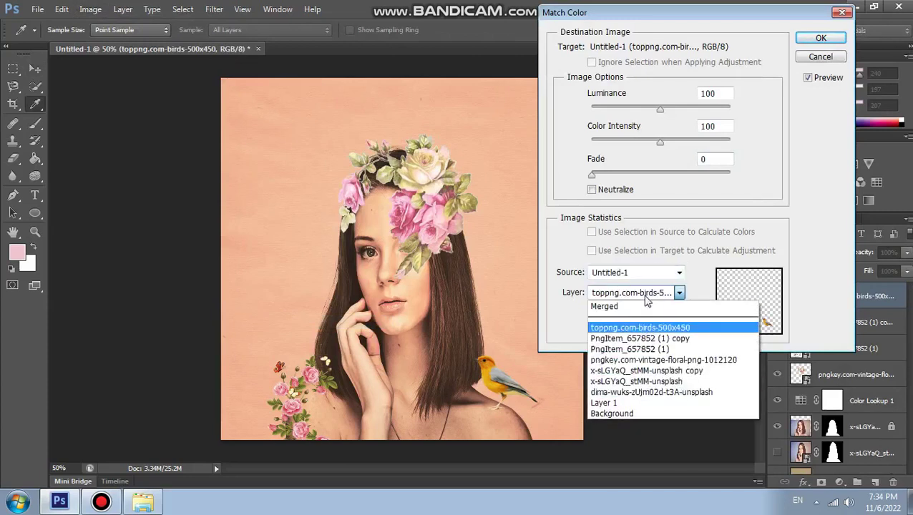
left_click(650, 351)
left_click(722, 94)
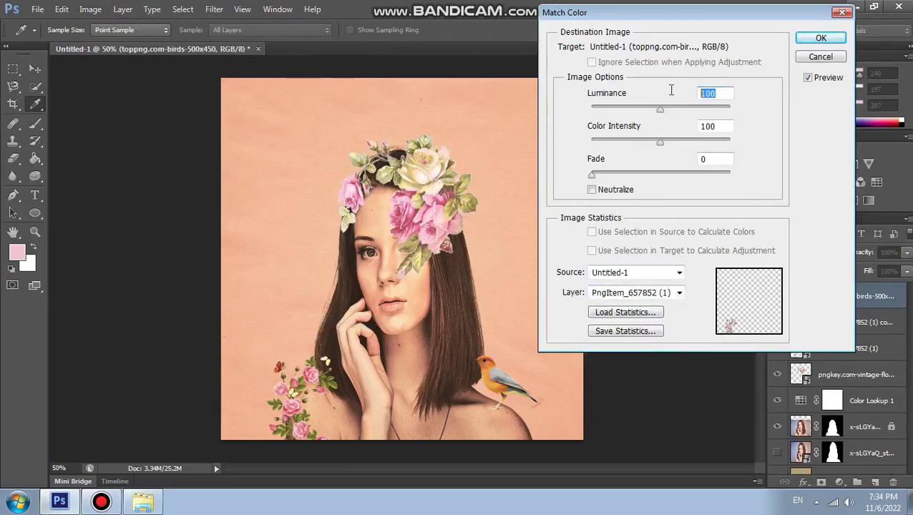
type("125")
left_click(719, 126)
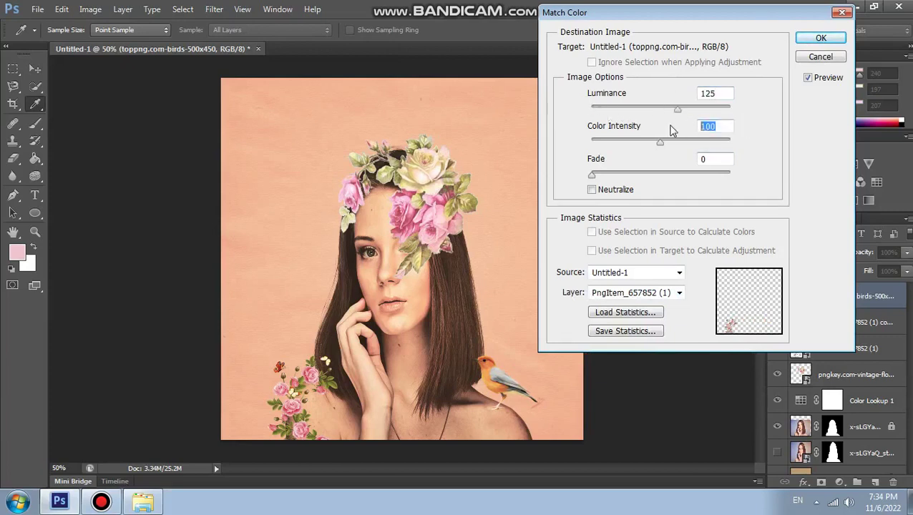
type("102")
left_click(821, 37)
left_click(839, 483)
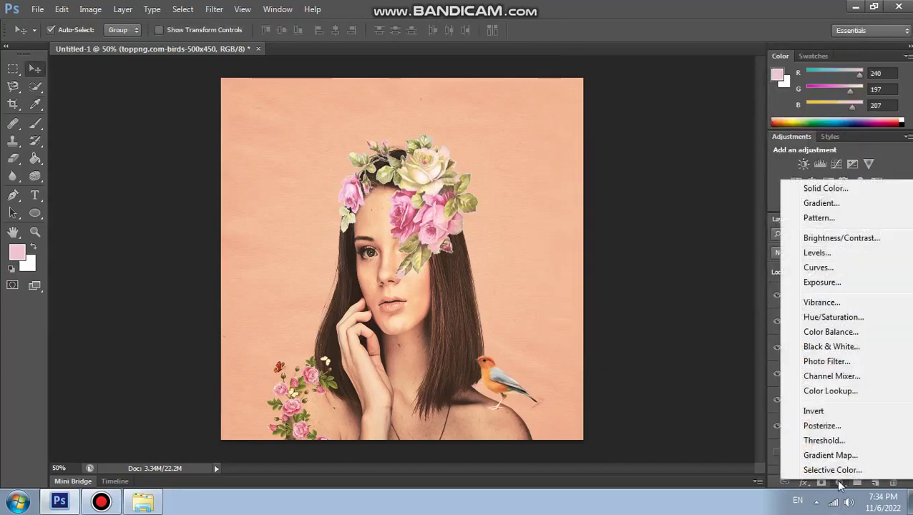
- Add a clipped Color Balance layer with Midtones Green -24 and Blue 30
left_click(844, 333)
left_click(595, 114)
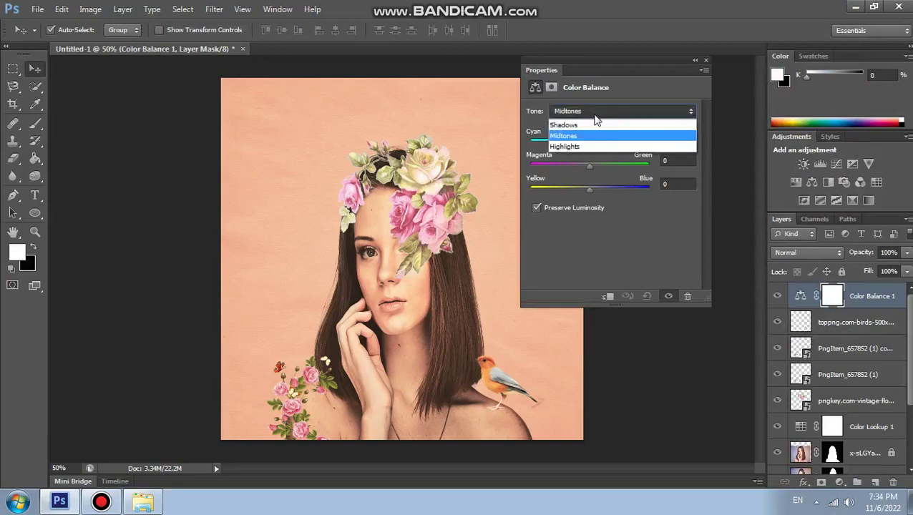
left_click(600, 137)
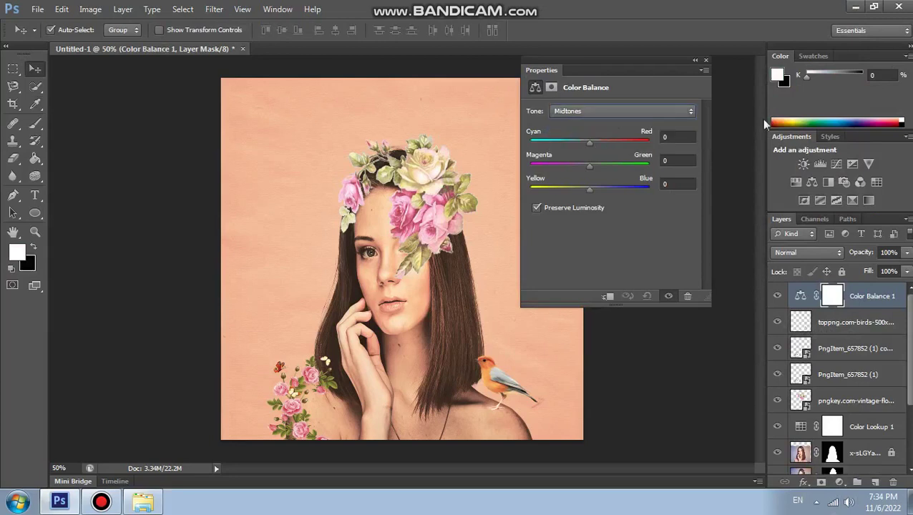
left_click(677, 158)
type("-24")
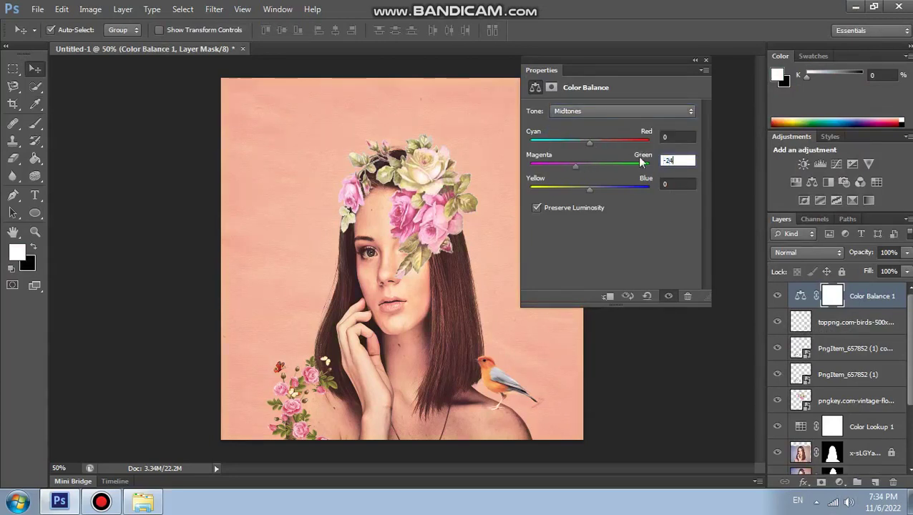
key("Tab")
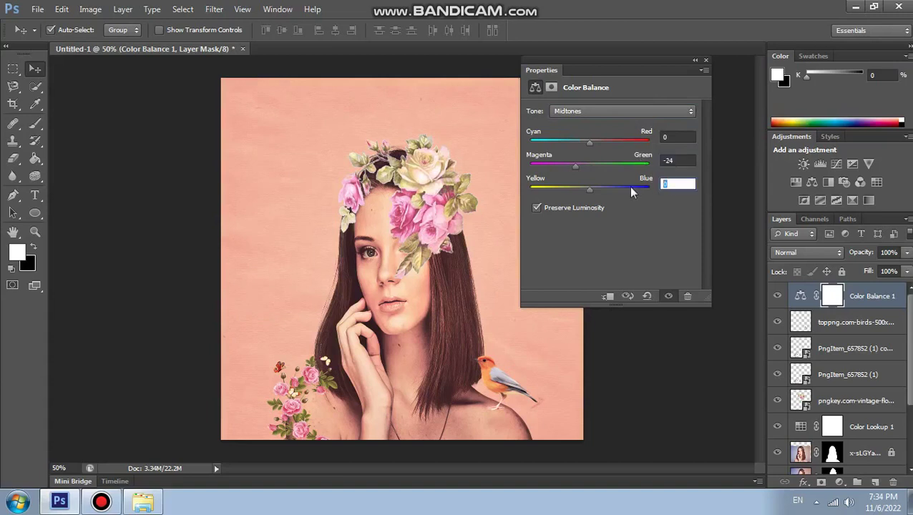
type("30")
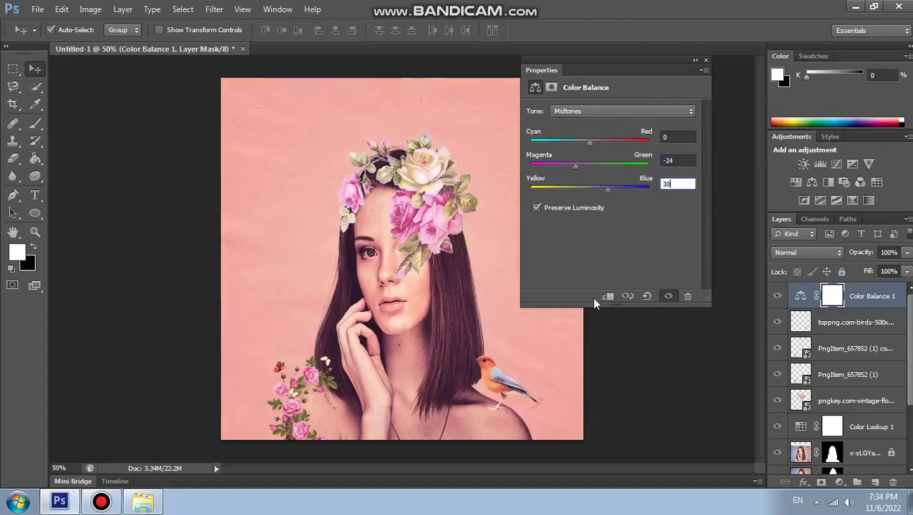
left_click(607, 296)
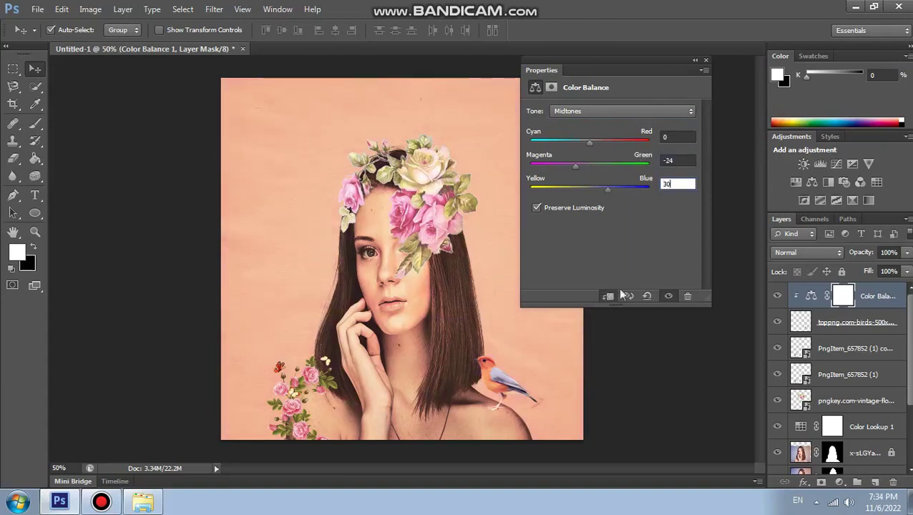
left_click(707, 62)
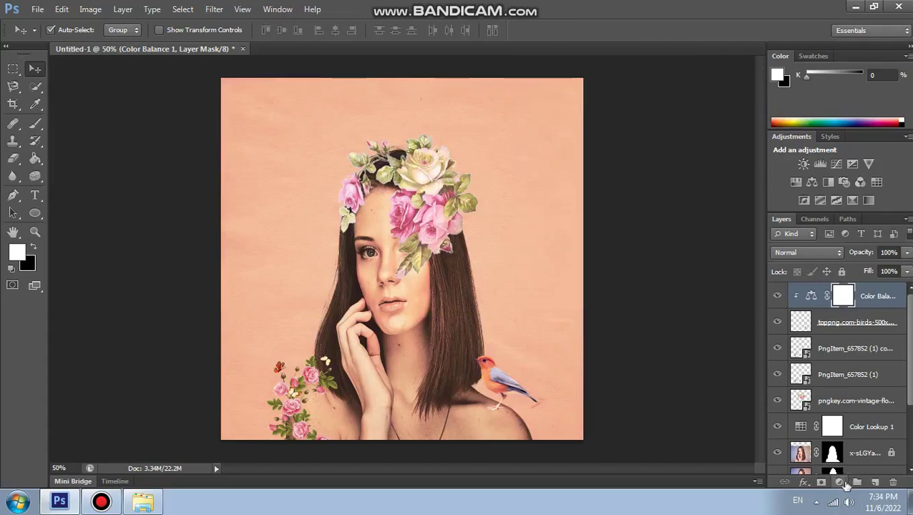
- Add a clipped pink Photo Filter (c1519d) and lower its opacity to 49%
left_click(839, 482)
left_click(830, 364)
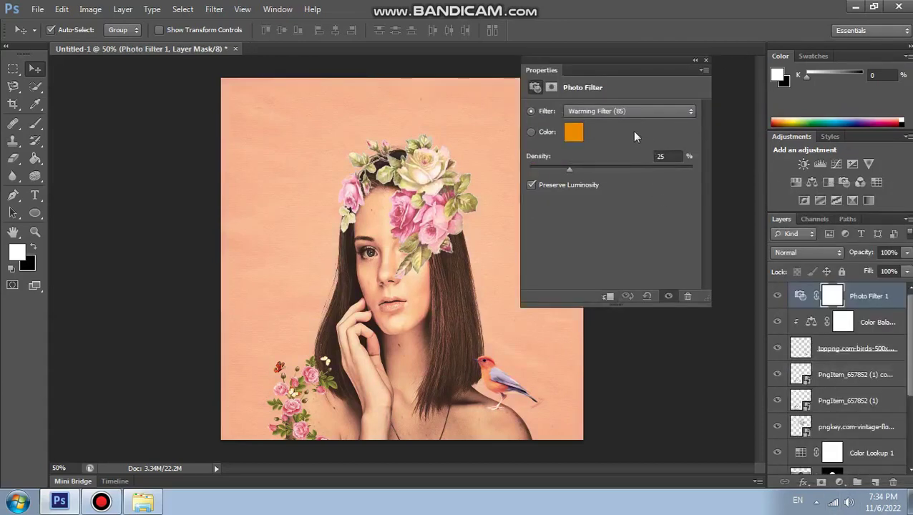
left_click(572, 135)
double_click(711, 276)
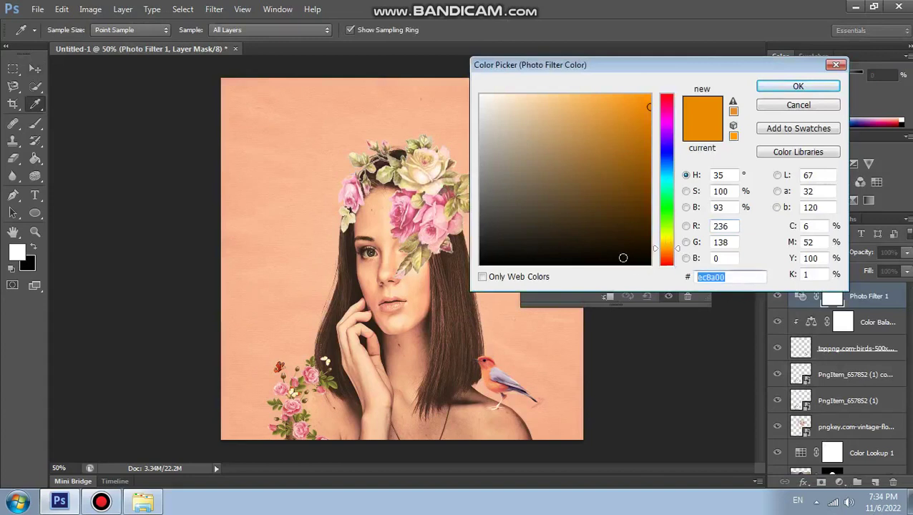
type("c1")
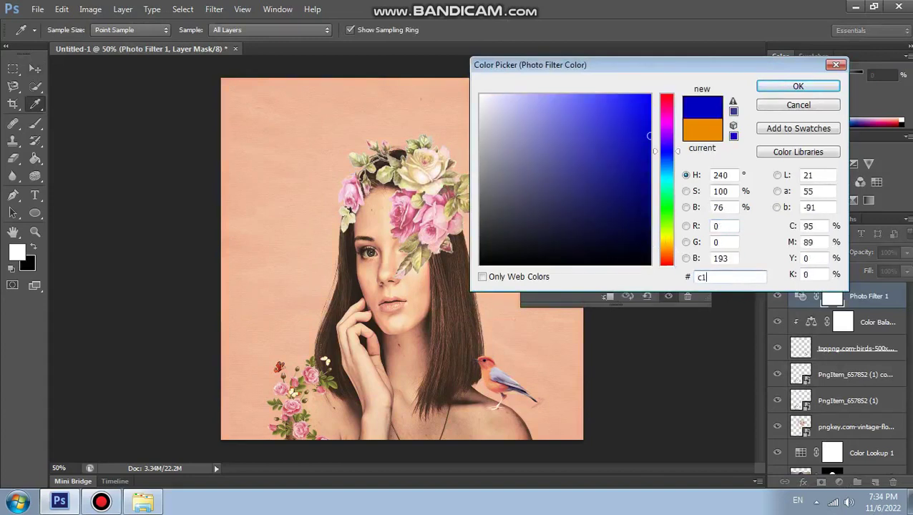
type("5")
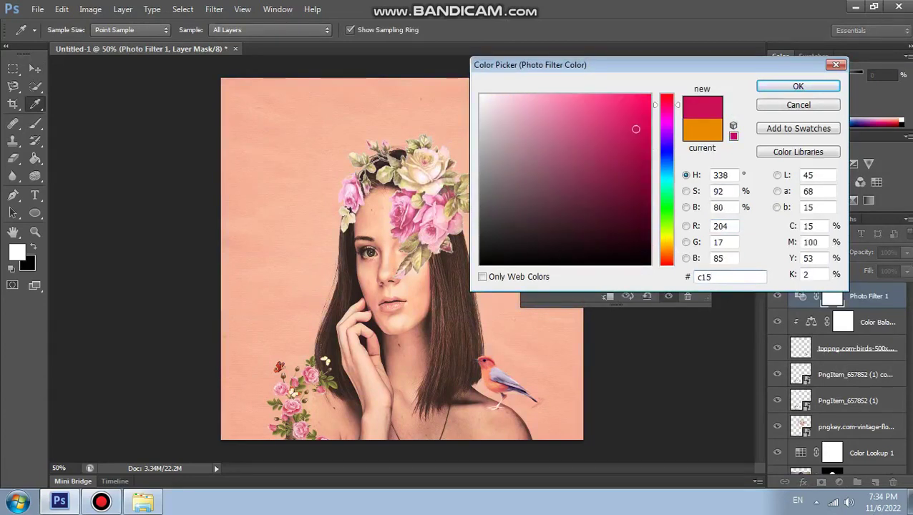
type("19d")
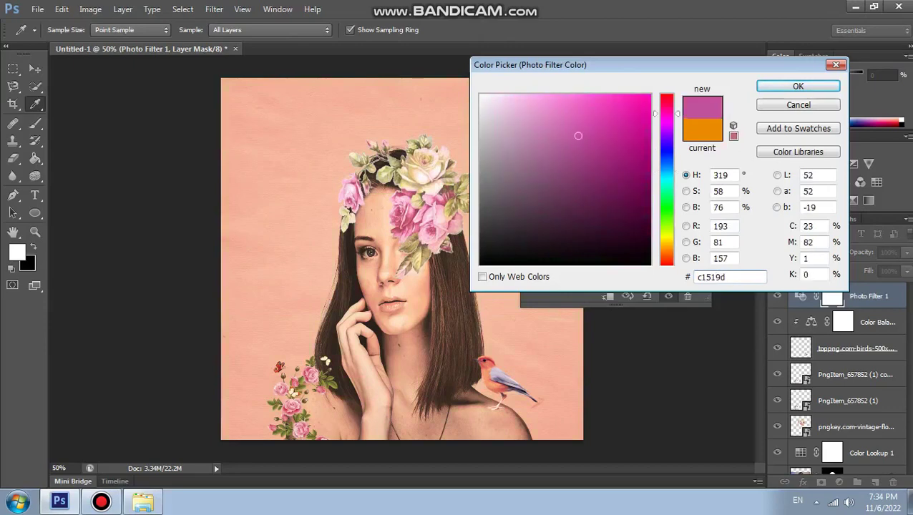
left_click(786, 89)
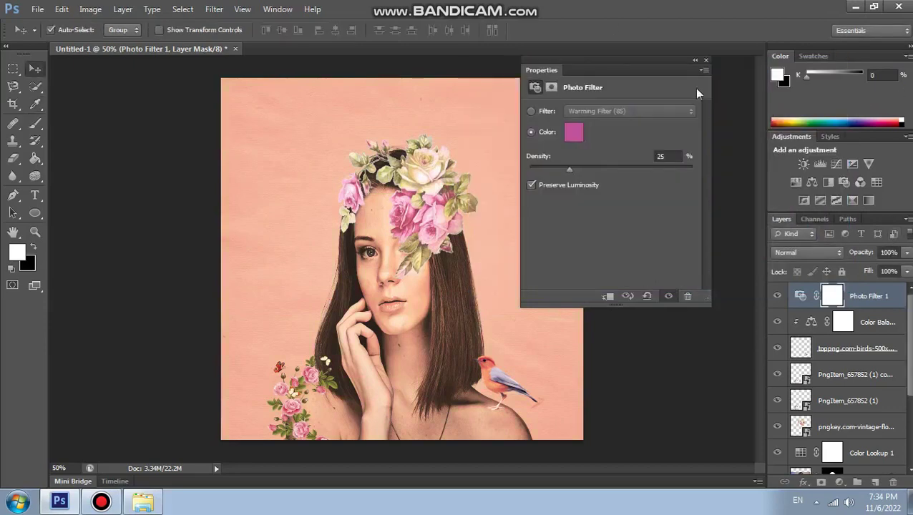
left_click(608, 296)
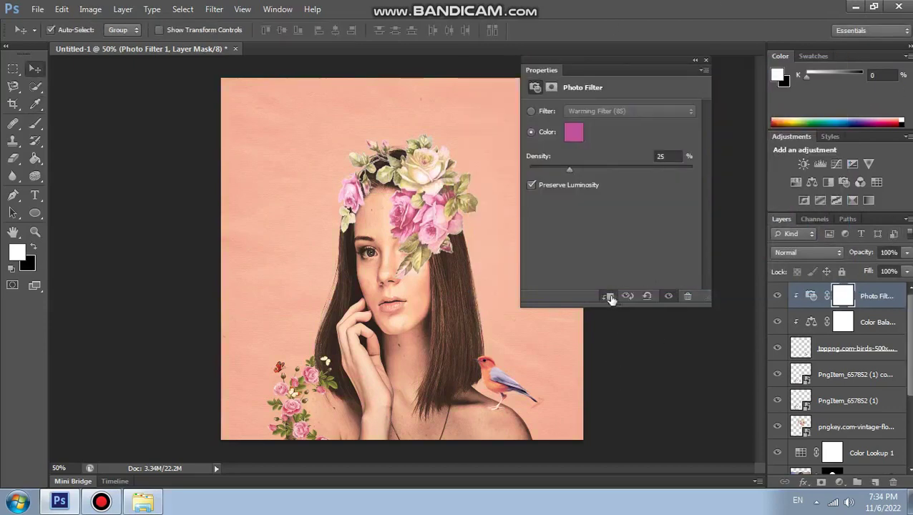
left_click(704, 62)
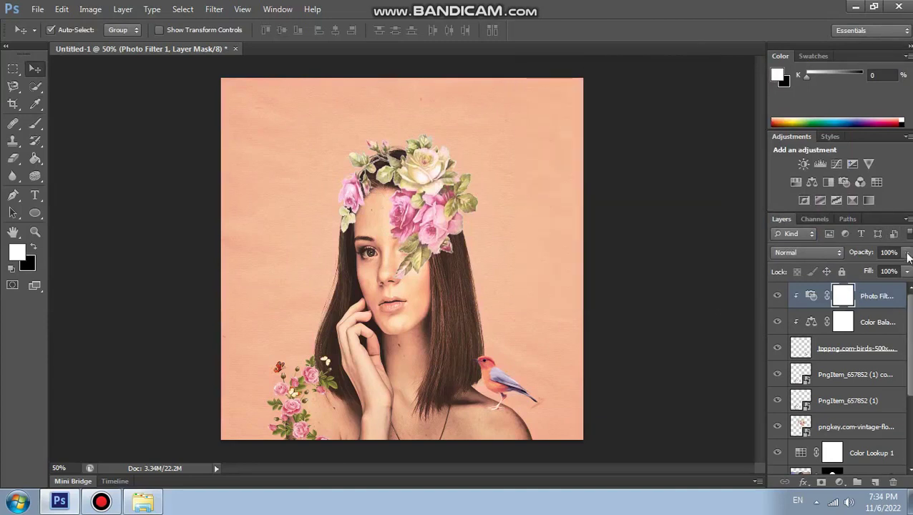
left_click(906, 252)
left_click_drag(903, 269, 879, 272)
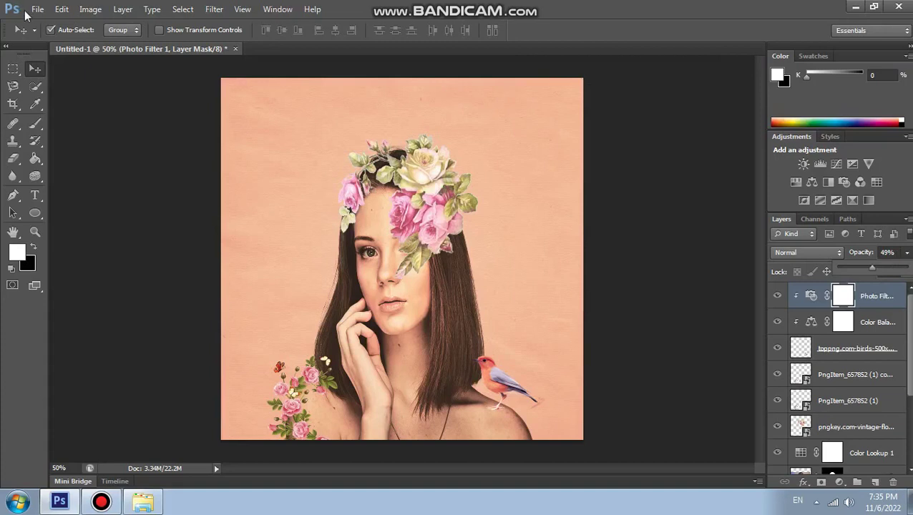
scroll(844, 372, "down", 3)
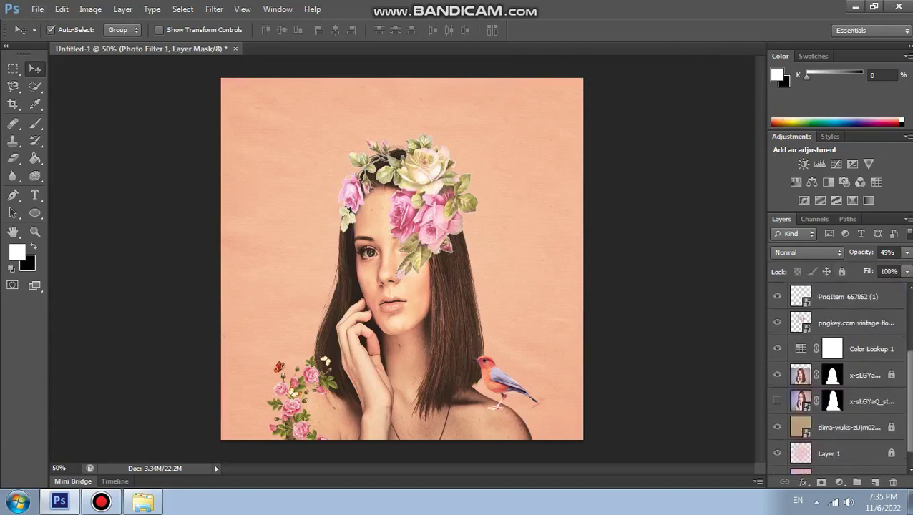
scroll(837, 372, "down", 1)
- Draw a large ellipse around the woman with a cyan fill colour (aeeff)
left_click(867, 415)
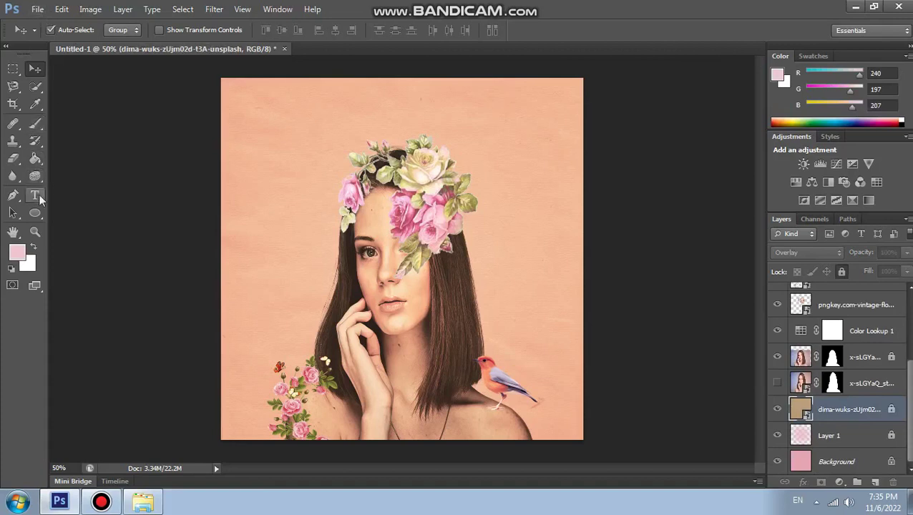
left_click(35, 214)
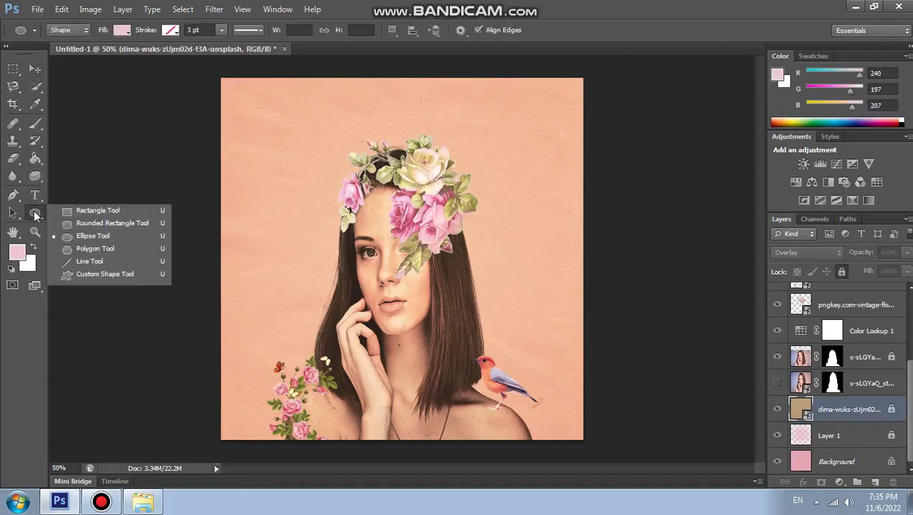
left_click(95, 235)
left_click_drag(547, 105, 251, 427)
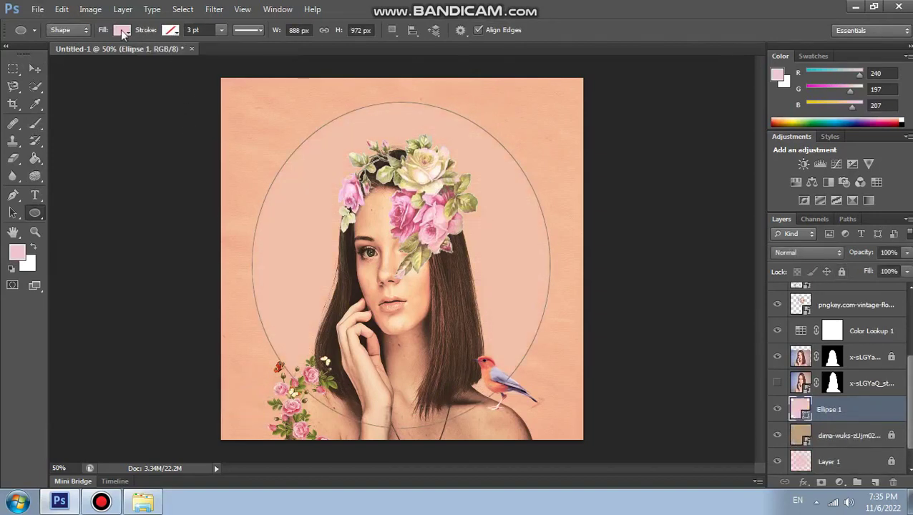
left_click(120, 30)
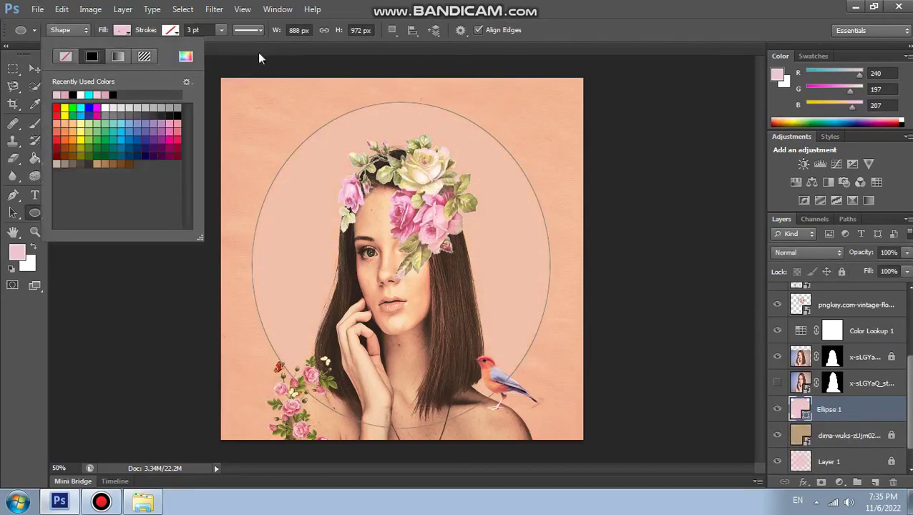
left_click(17, 256)
left_click_drag(732, 276, 653, 281)
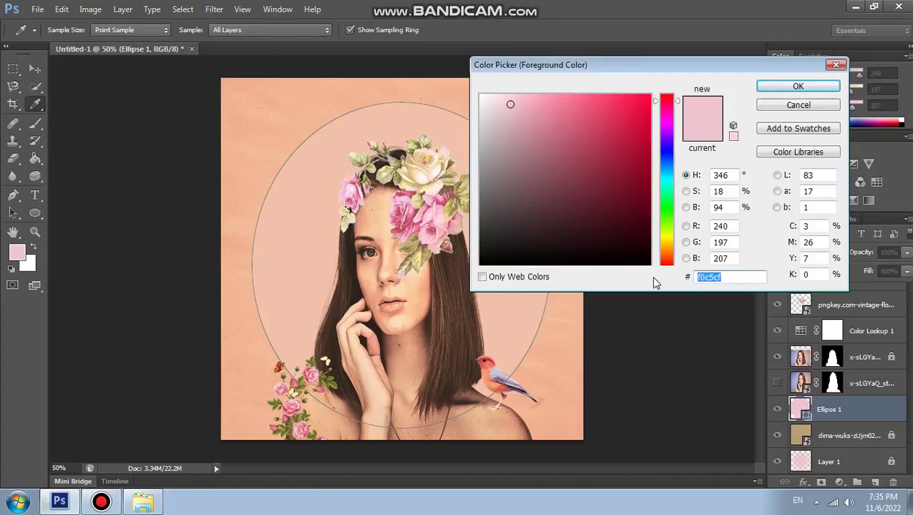
type("aee")
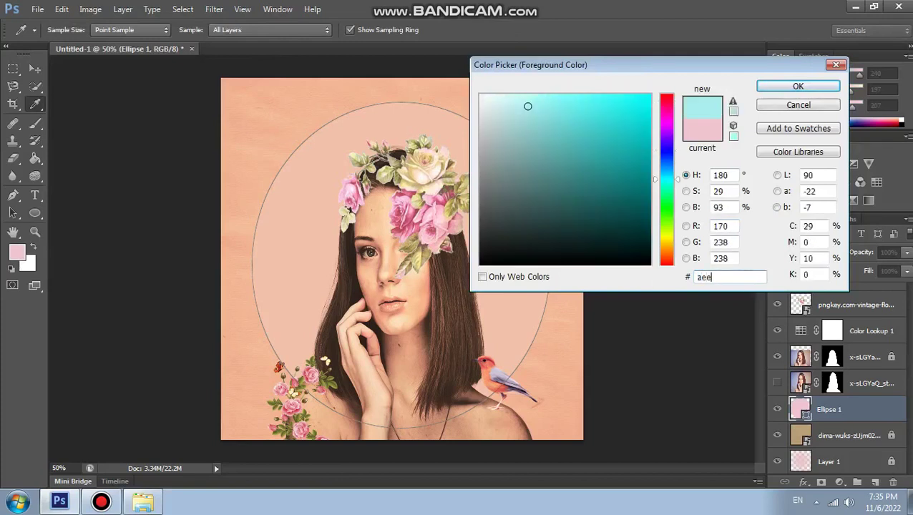
type("ff")
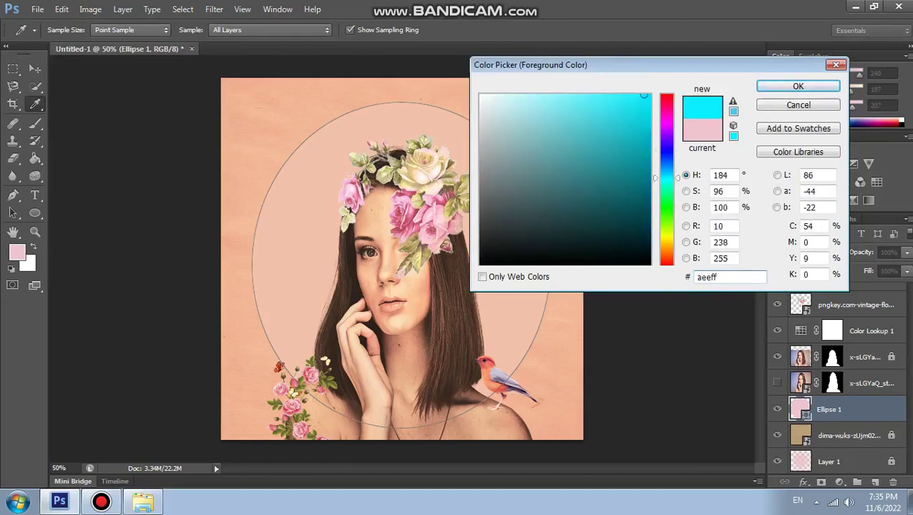
left_click(801, 85)
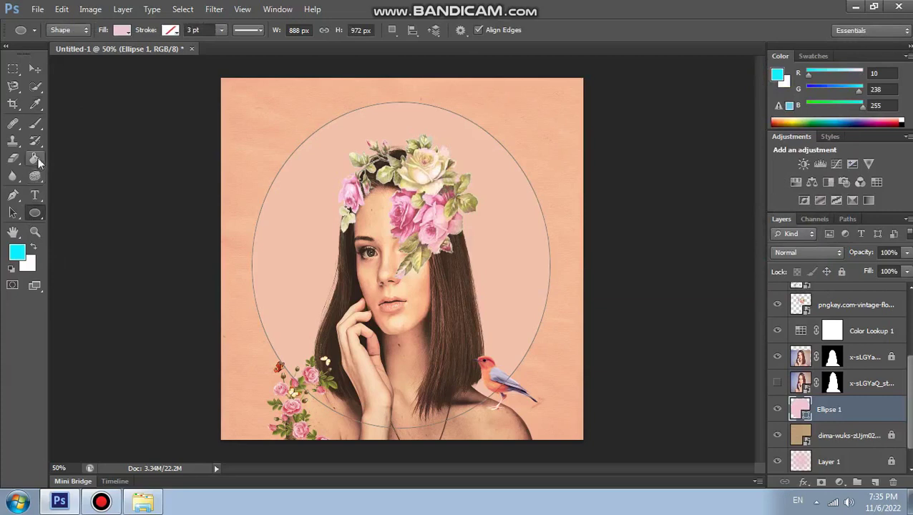
- Rasterize the ellipse layer and fill the oval with cyan
left_click(36, 158)
left_click(331, 204)
left_click(415, 198)
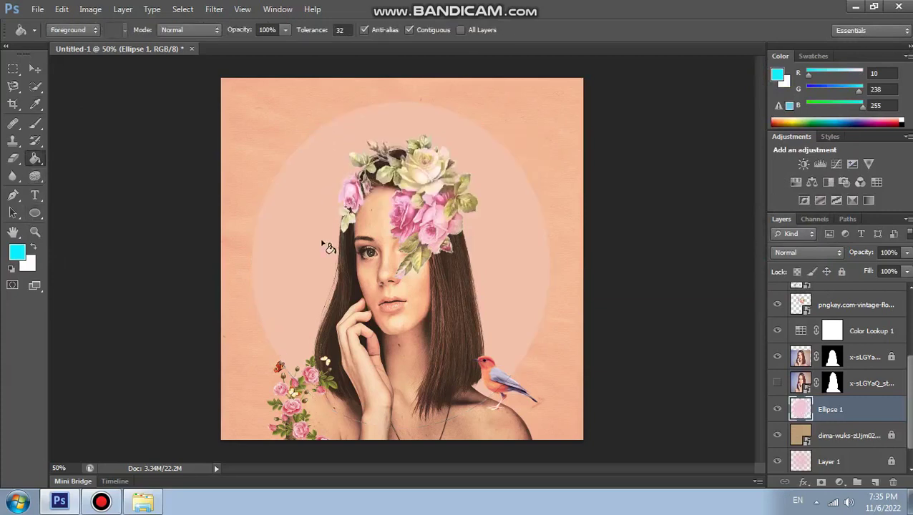
left_click(323, 245)
- Move the teal oval up-right and widen it to about 102.48%
left_click(32, 71)
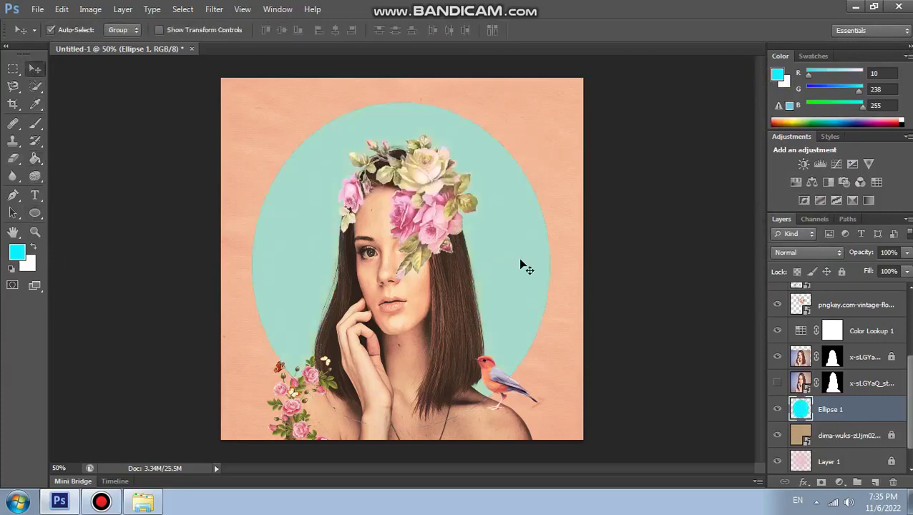
left_click_drag(519, 262, 519, 262)
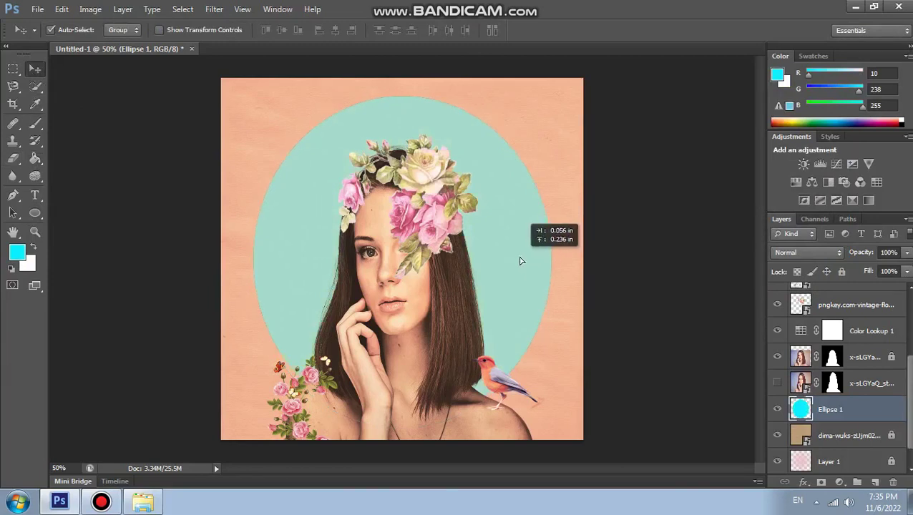
left_click(61, 9)
left_click(107, 244)
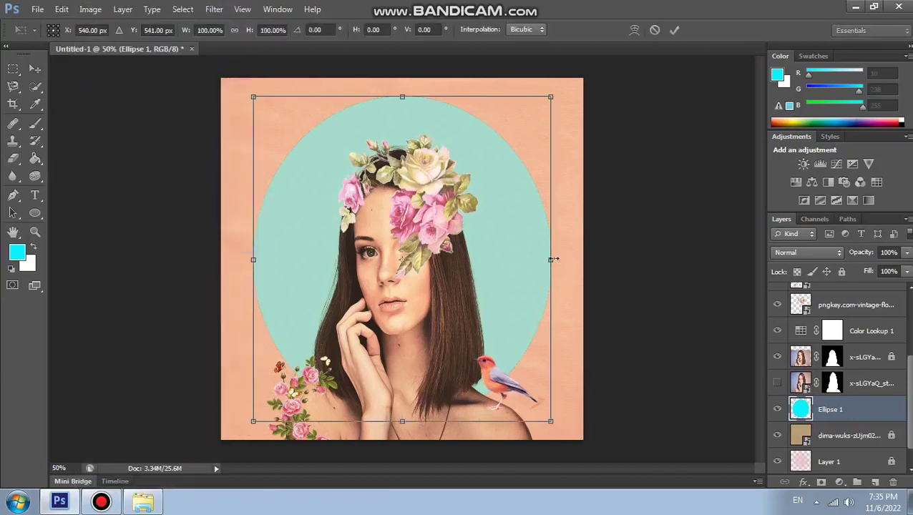
left_click_drag(552, 259, 558, 259)
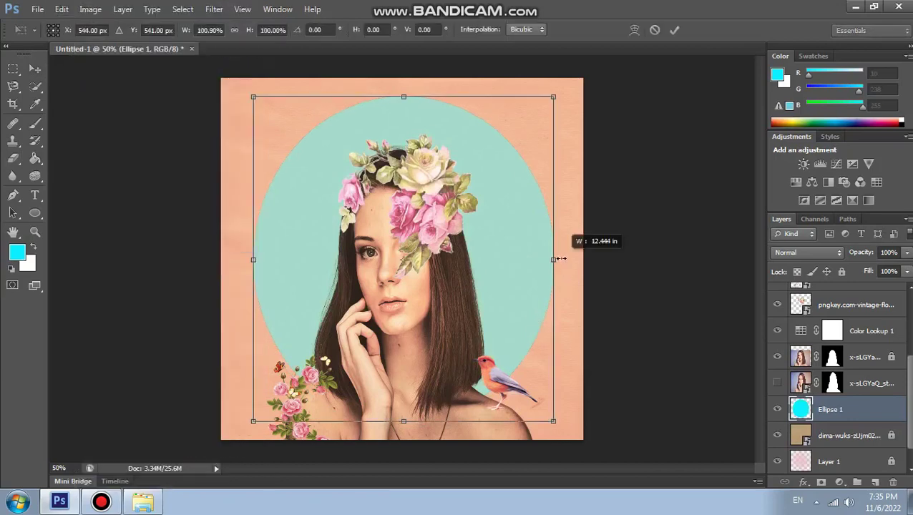
left_click(676, 29)
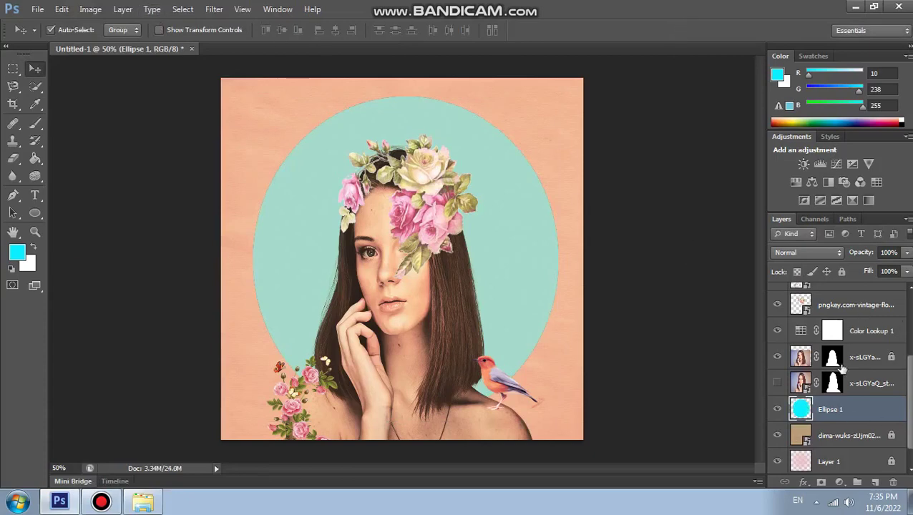
- Place the Sky-PNG-HD clouds, stretch them across the canvas width, and duplicate the layer
left_click(37, 9)
left_click(42, 226)
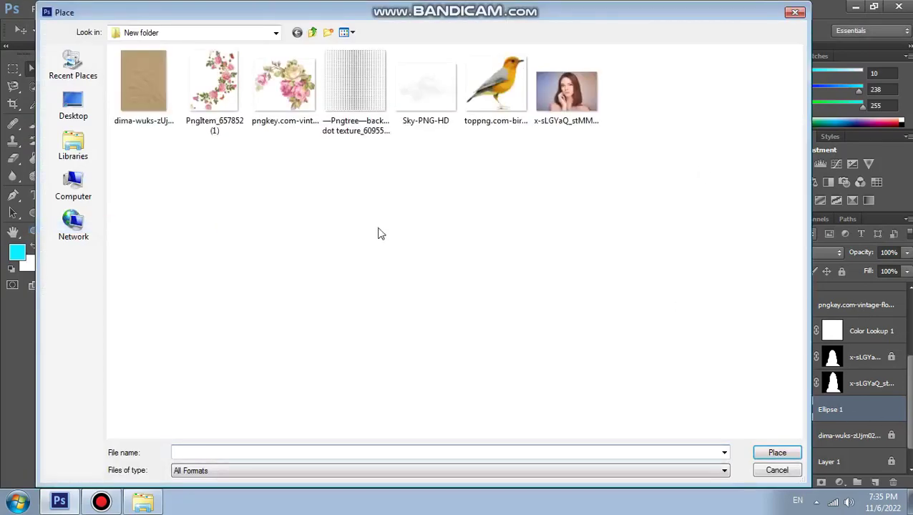
double_click(424, 95)
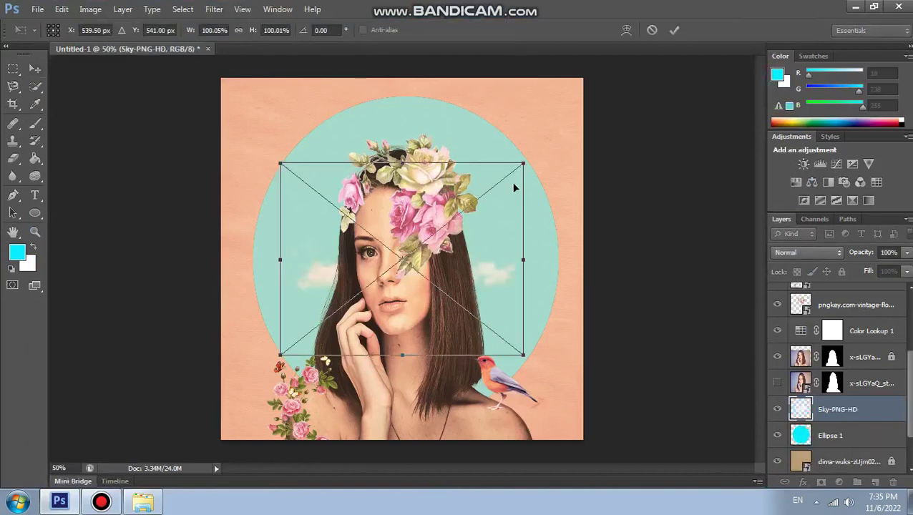
left_click_drag(525, 156, 589, 113)
left_click_drag(279, 234, 206, 233)
left_click(674, 30)
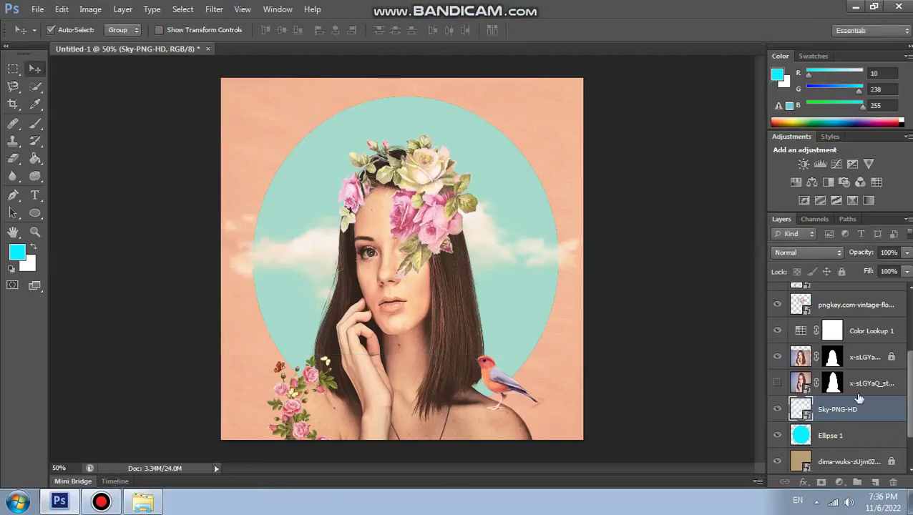
right_click(855, 418)
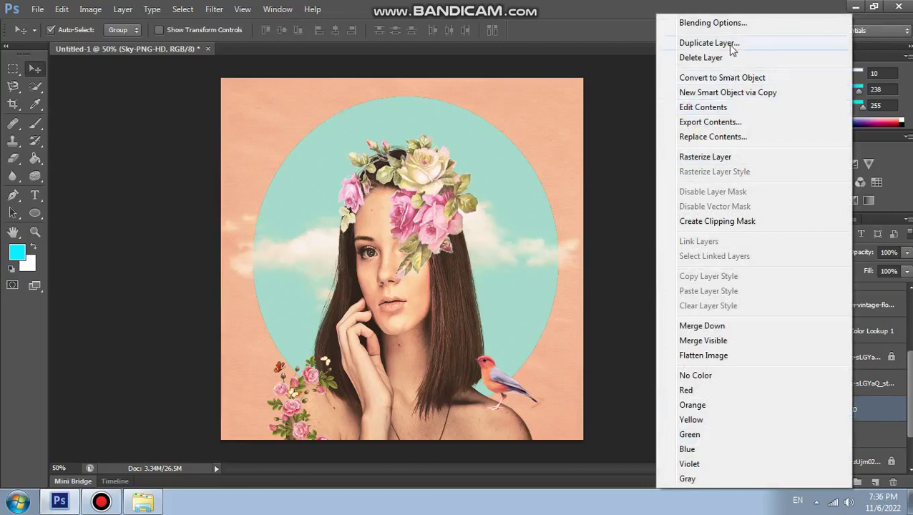
left_click(736, 47)
left_click(576, 150)
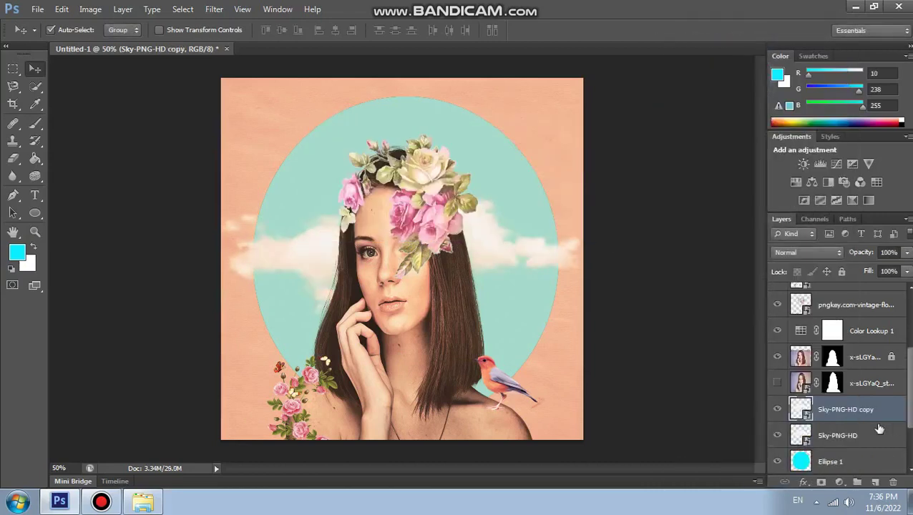
- Place the dot texture above the dima-wuks paper layer, in Overlay mode at 50% opacity
scroll(908, 433, "down", 3)
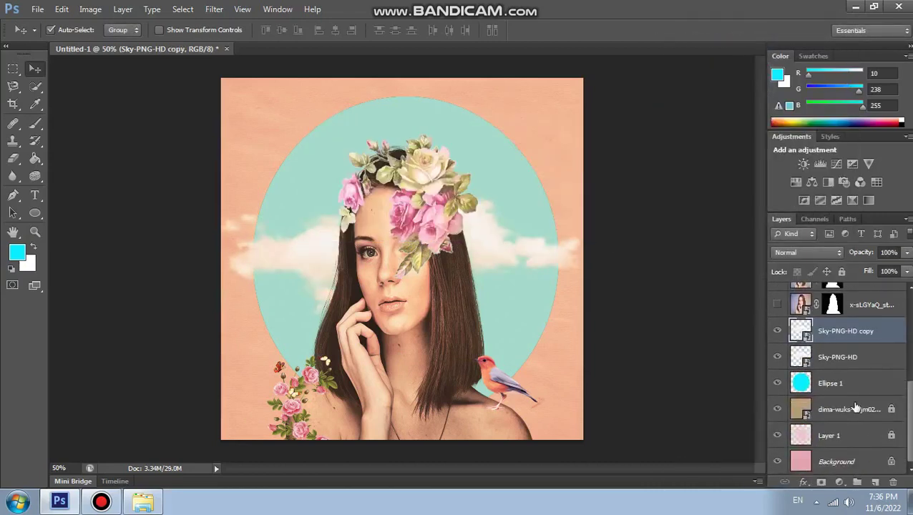
left_click(850, 409)
left_click(38, 8)
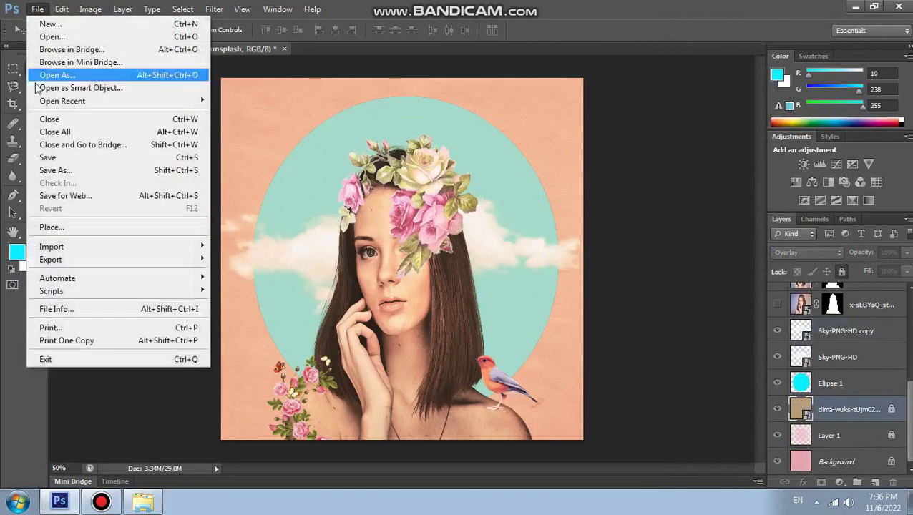
left_click(45, 228)
double_click(348, 94)
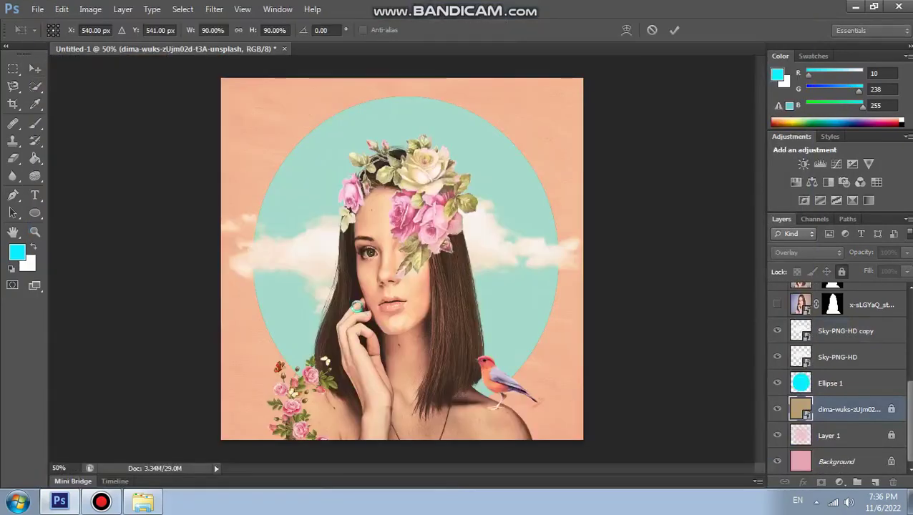
left_click(674, 29)
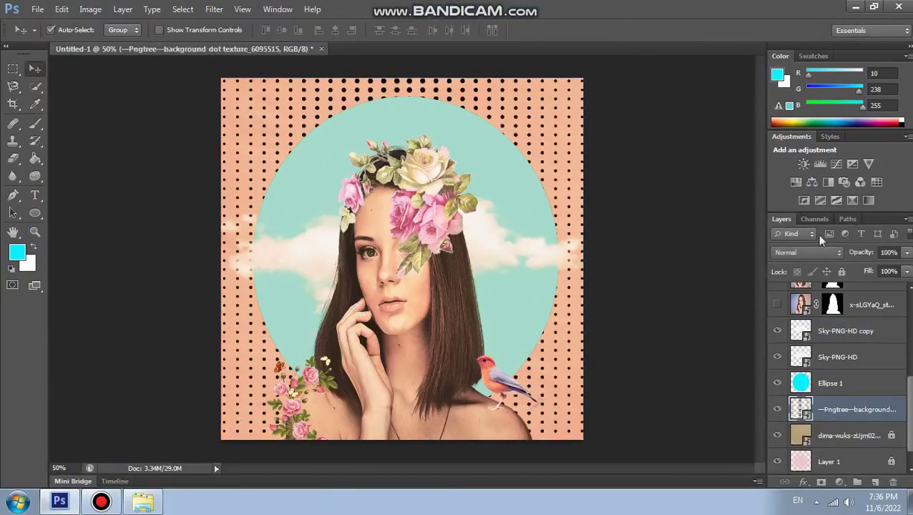
left_click(806, 253)
left_click(792, 170)
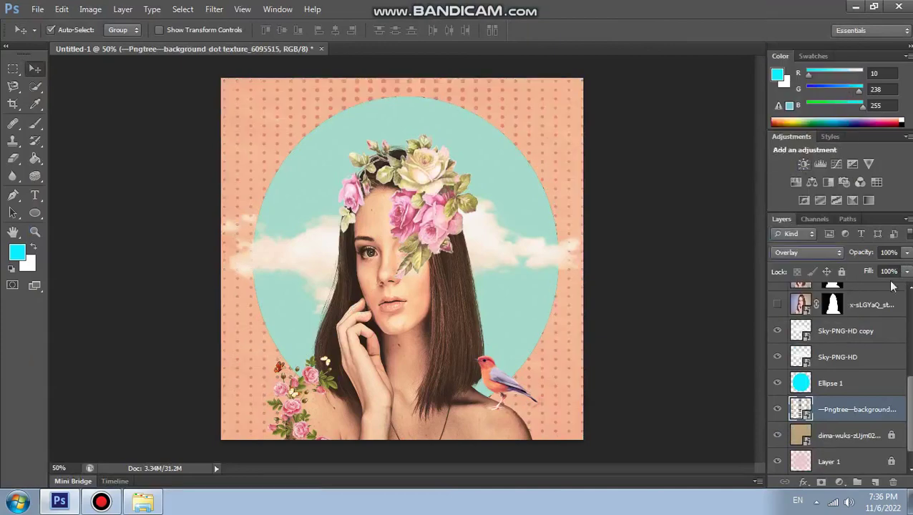
left_click(894, 252)
type("50")
key("Return")
- Add an empty new layer at the top of the layer stack
scroll(891, 357, "up", 5)
scroll(890, 322, "up", 5)
left_click(887, 295)
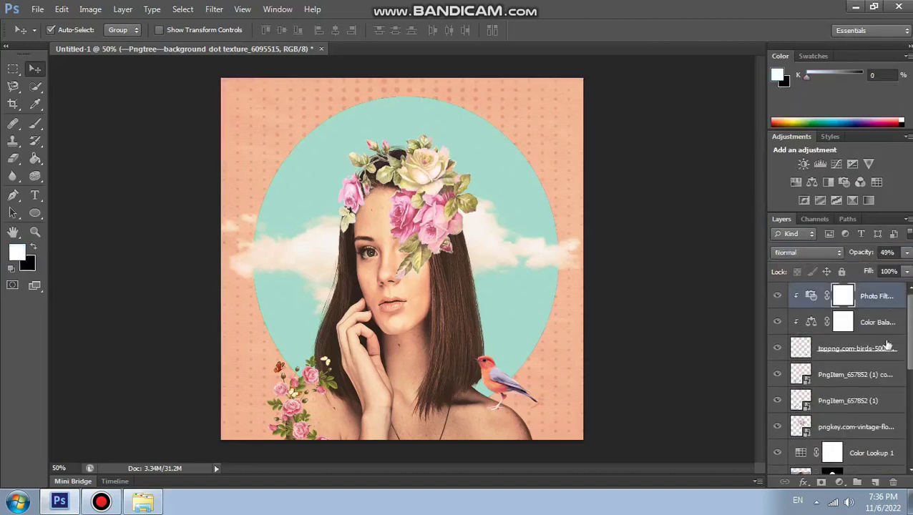
left_click(873, 481)
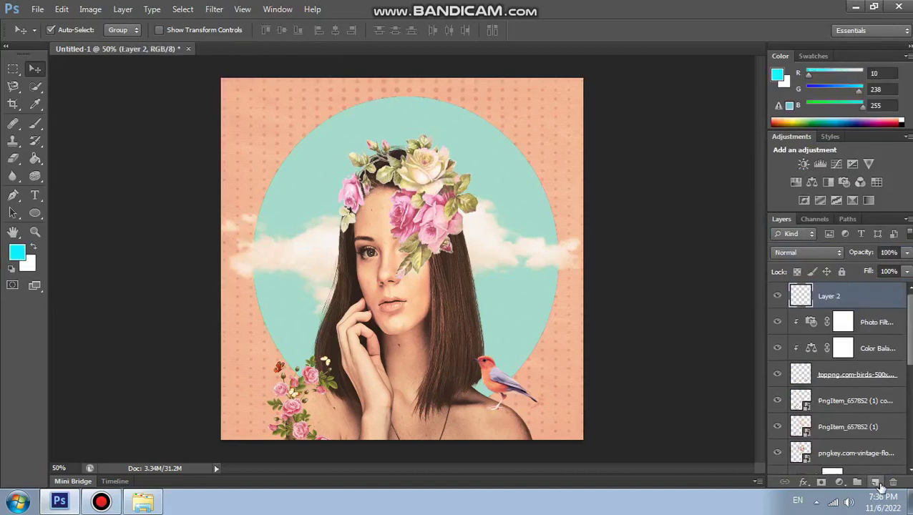
- Paint black around the poster edges on Layer 2 with a 257 px soft brush
left_click(13, 268)
left_click(18, 252)
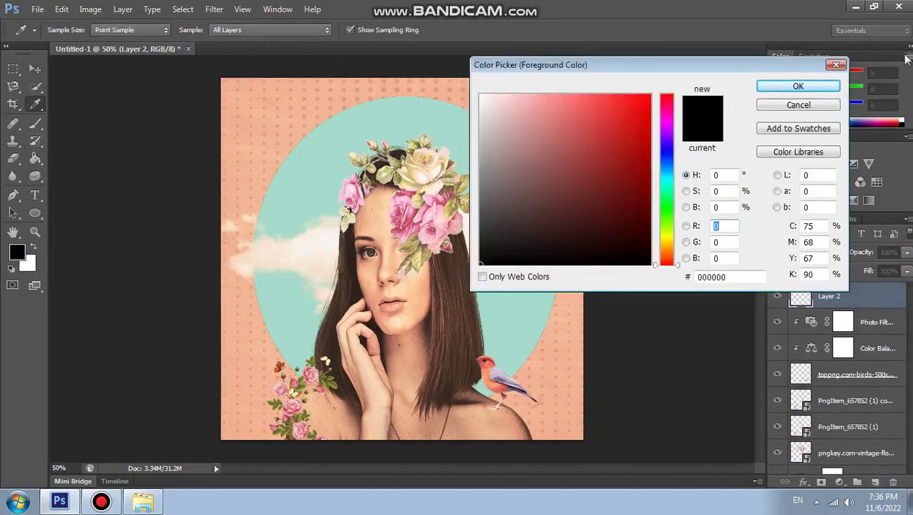
left_click(836, 65)
left_click(35, 123)
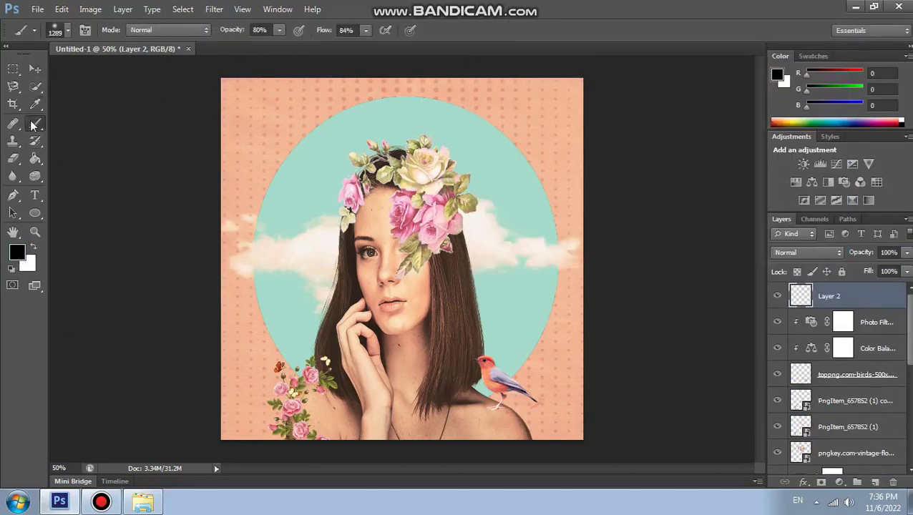
left_click(63, 31)
left_click_drag(88, 69, 121, 69)
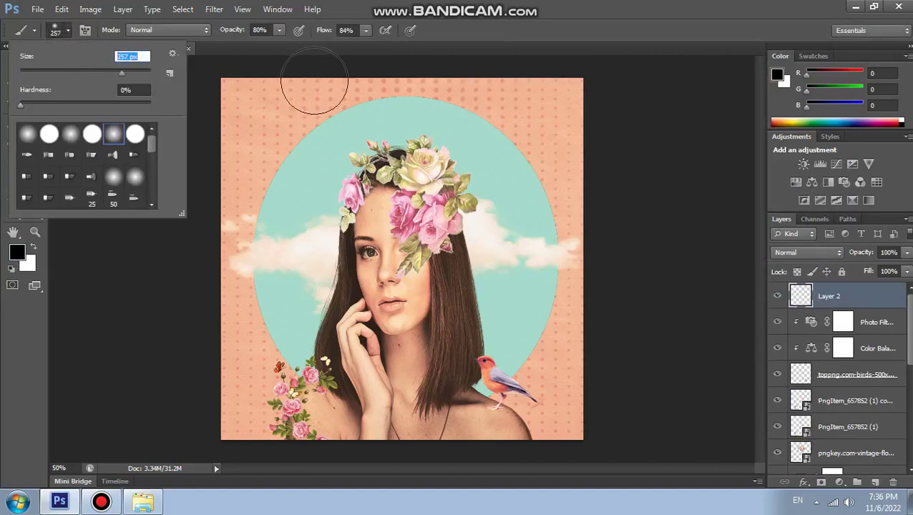
left_click(260, 89)
left_click_drag(240, 96, 226, 242)
mouse_move(236, 440)
left_mouse_down()
mouse_move(214, 96)
mouse_move(591, 75)
left_mouse_up()
mouse_move(252, 71)
left_mouse_down()
mouse_move(621, 71)
mouse_move(576, 265)
mouse_move(572, 465)
mouse_move(173, 432)
left_mouse_up()
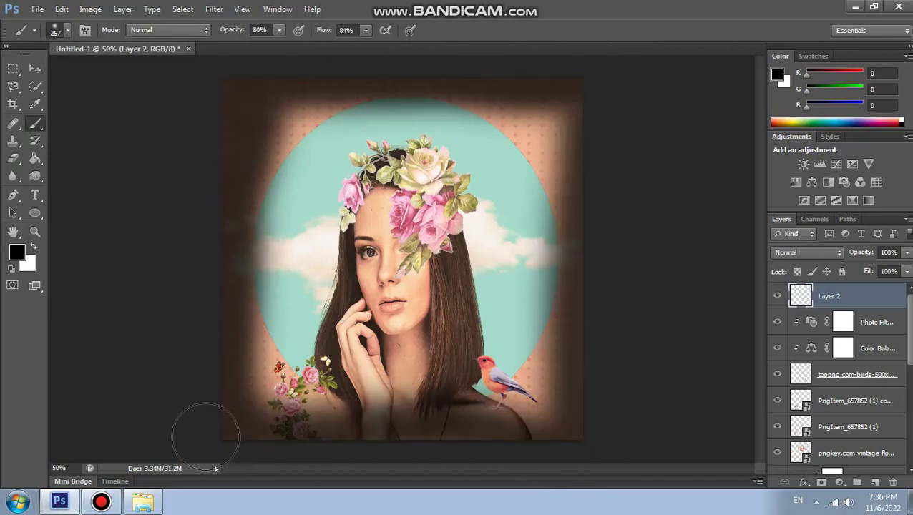
- Set Layer 2 to Overlay blend mode at about 42% opacity
left_click(814, 252)
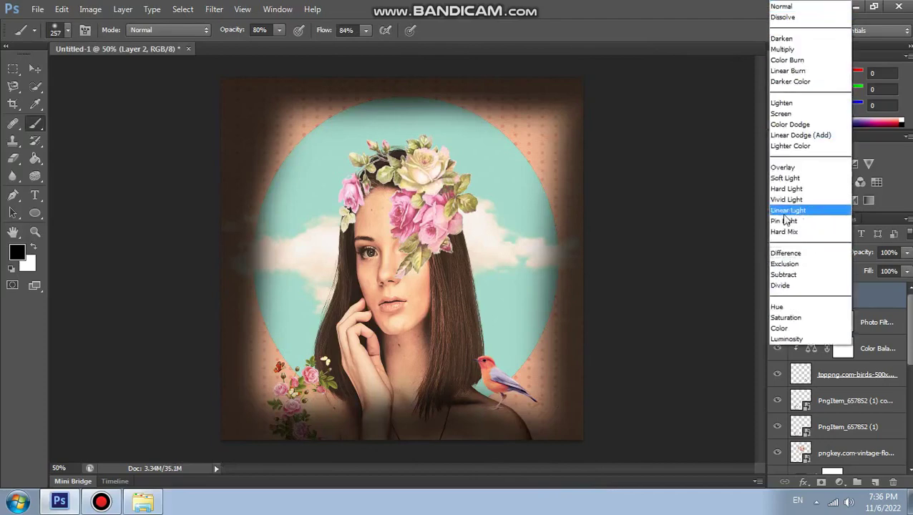
left_click(784, 166)
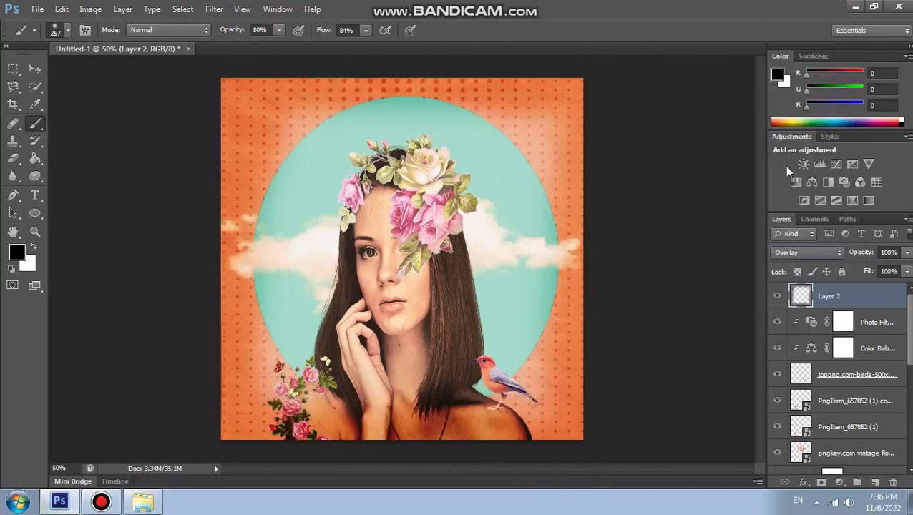
left_click(907, 255)
left_click_drag(902, 271, 860, 273)
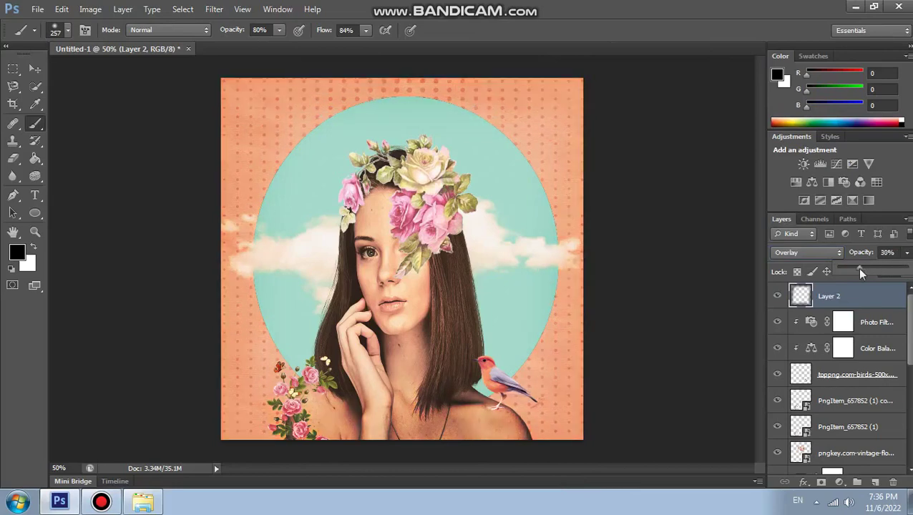
- Add a Curves adjustment layer, pulling the black and white points inward for contrast
left_click(838, 484)
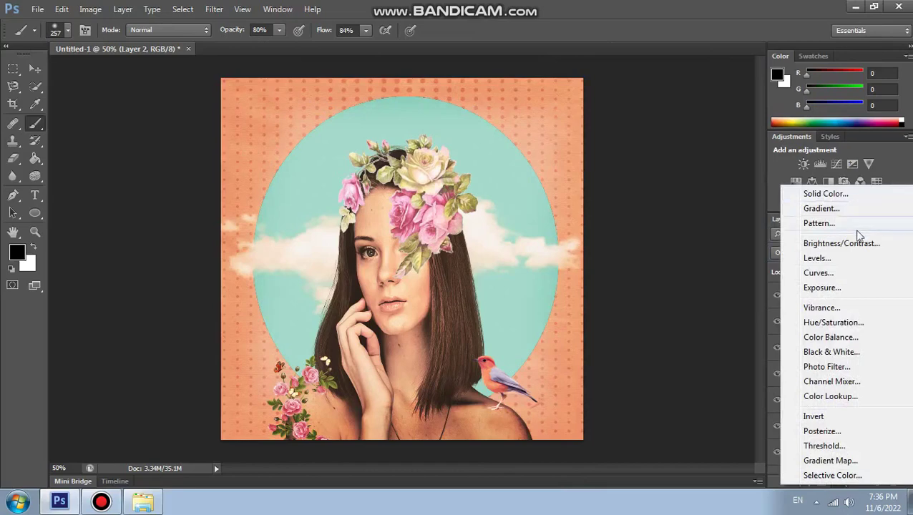
left_click(848, 274)
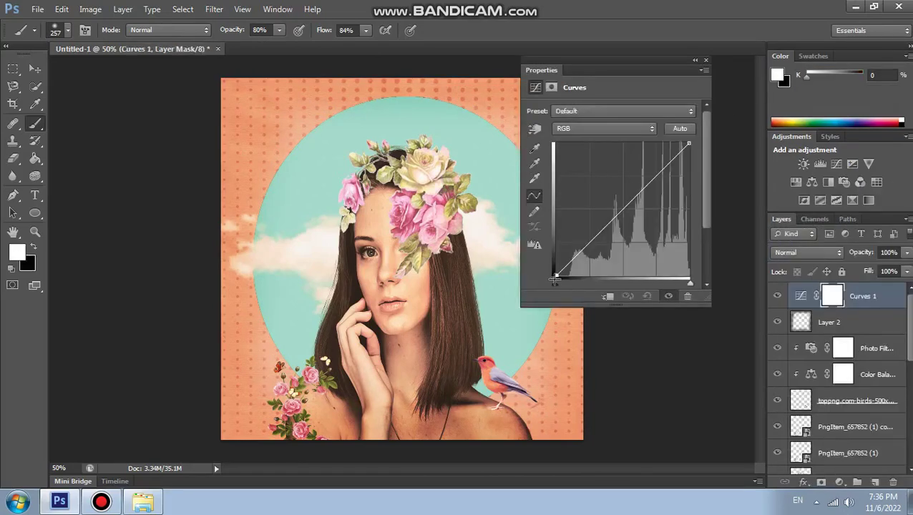
left_click_drag(555, 278, 565, 277)
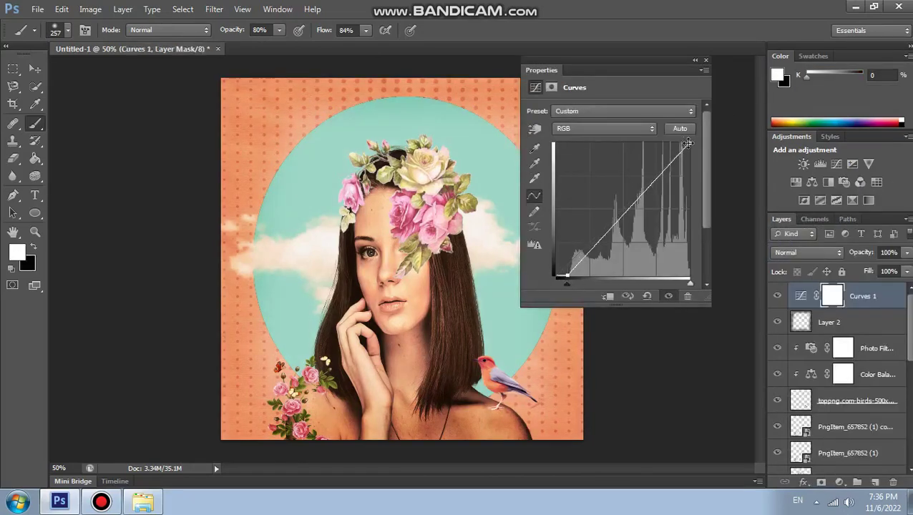
left_click_drag(687, 143, 712, 151)
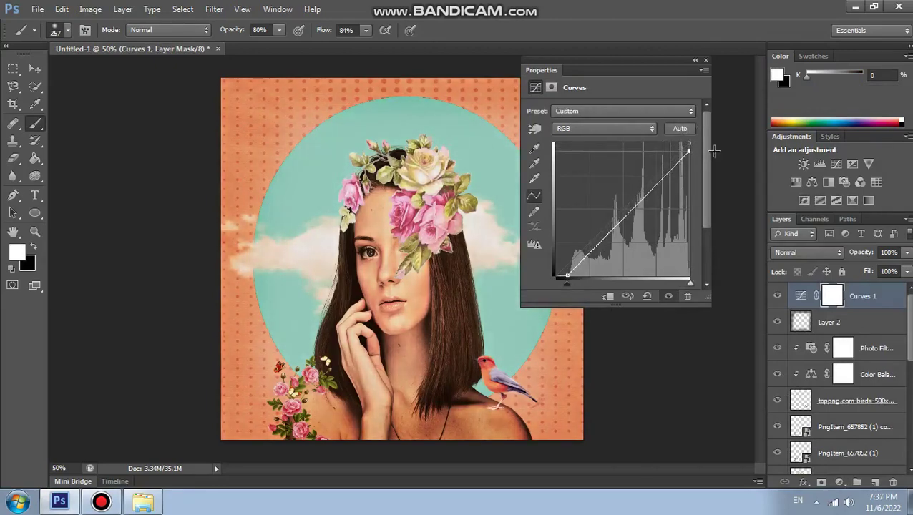
left_click(706, 60)
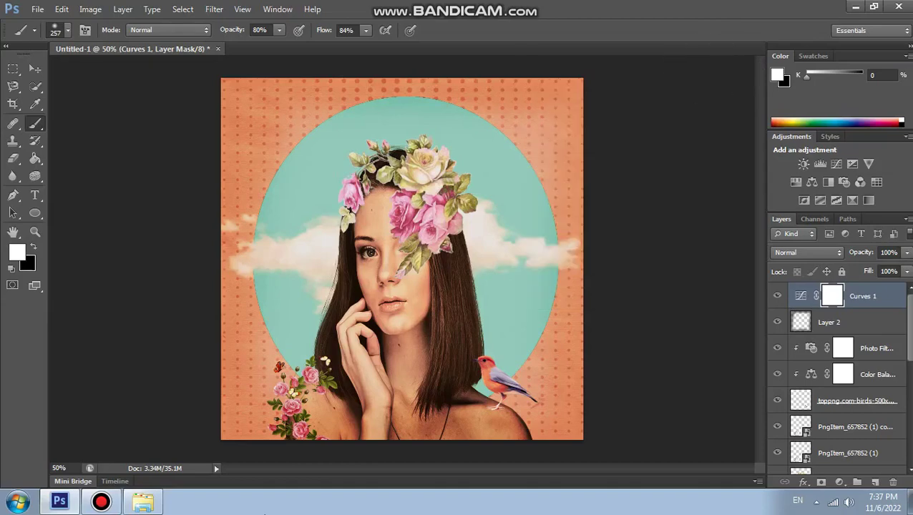